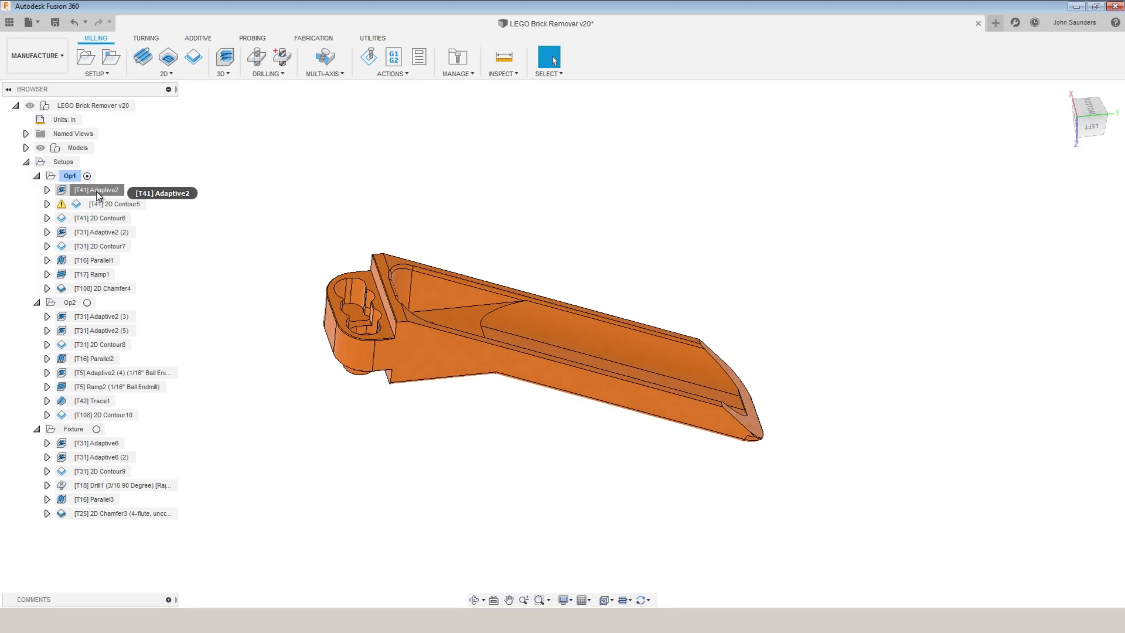
Step: Bring up the context menu for the [T41] Adaptive2 operation in Op1
right_click(96, 191)
Step: Edit Adaptive2 and review its Passes settings while orbiting the view
left_click(114, 200)
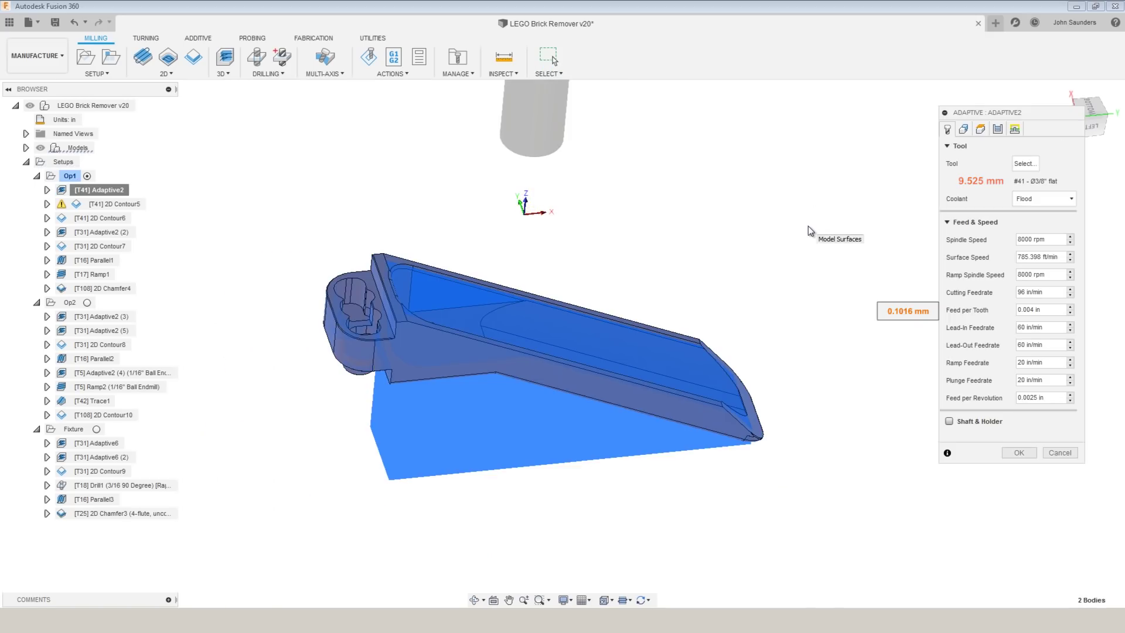
middle_click_drag(798, 246, 801, 239, "shift")
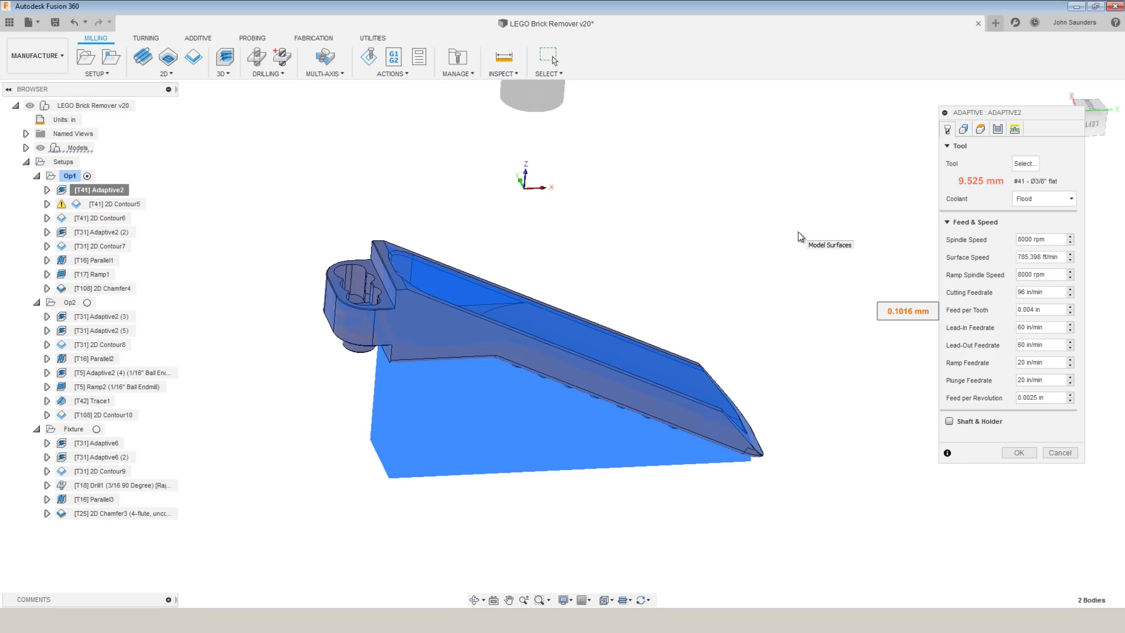
left_click(998, 129)
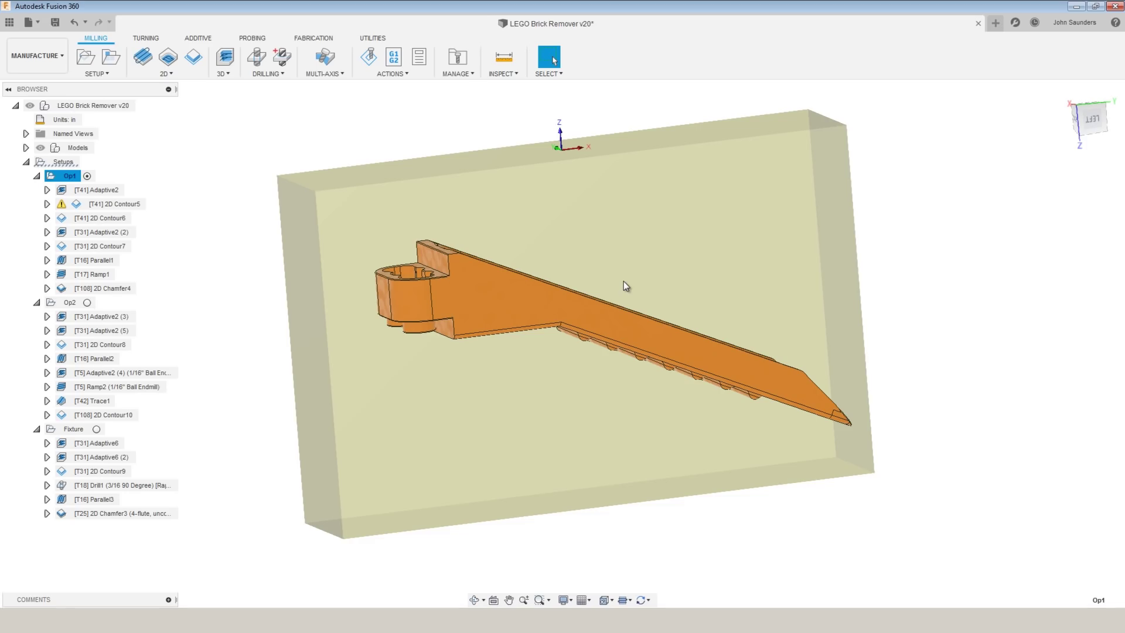
Step: Display the 2D Contour5 and Adaptive2 (2) toolpaths and orbit around them
middle_click_drag(623, 281, 241, 235, "shift")
left_click(130, 208)
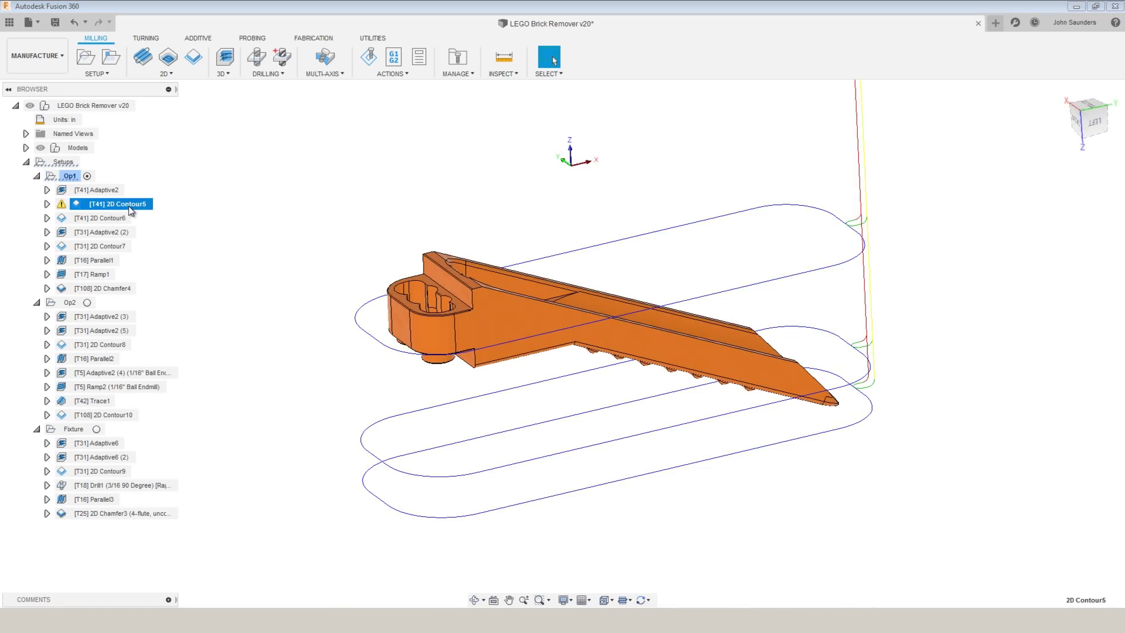
left_click(118, 232)
middle_click_drag(188, 218, 359, 201, "shift")
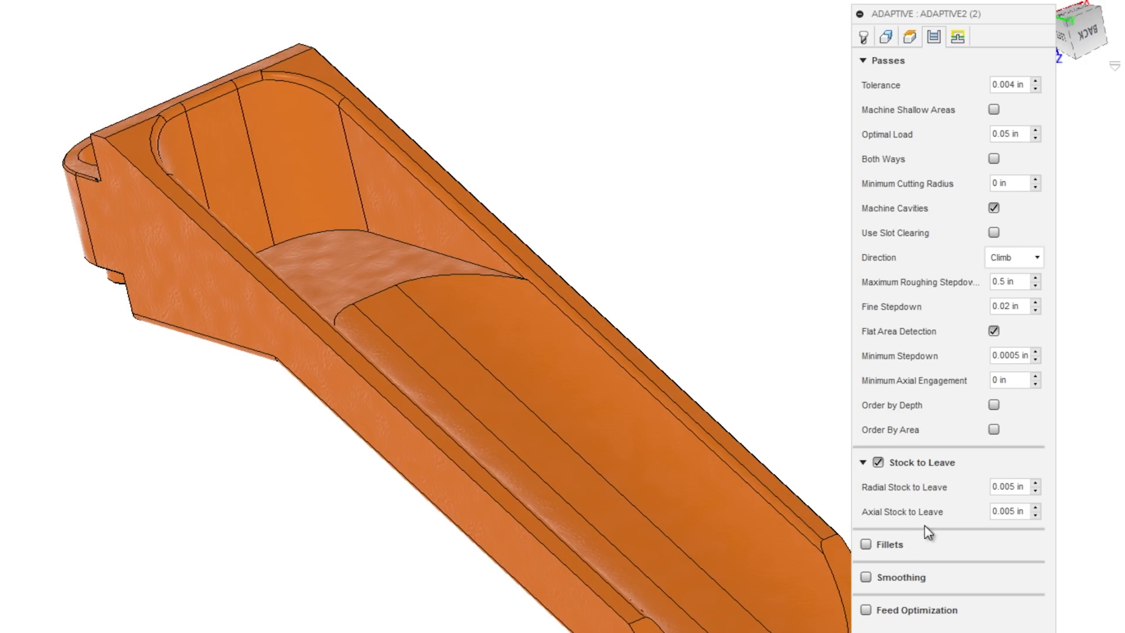
Step: Open the INSPECT menu of model inspection tools
mouse_move(1018, 282)
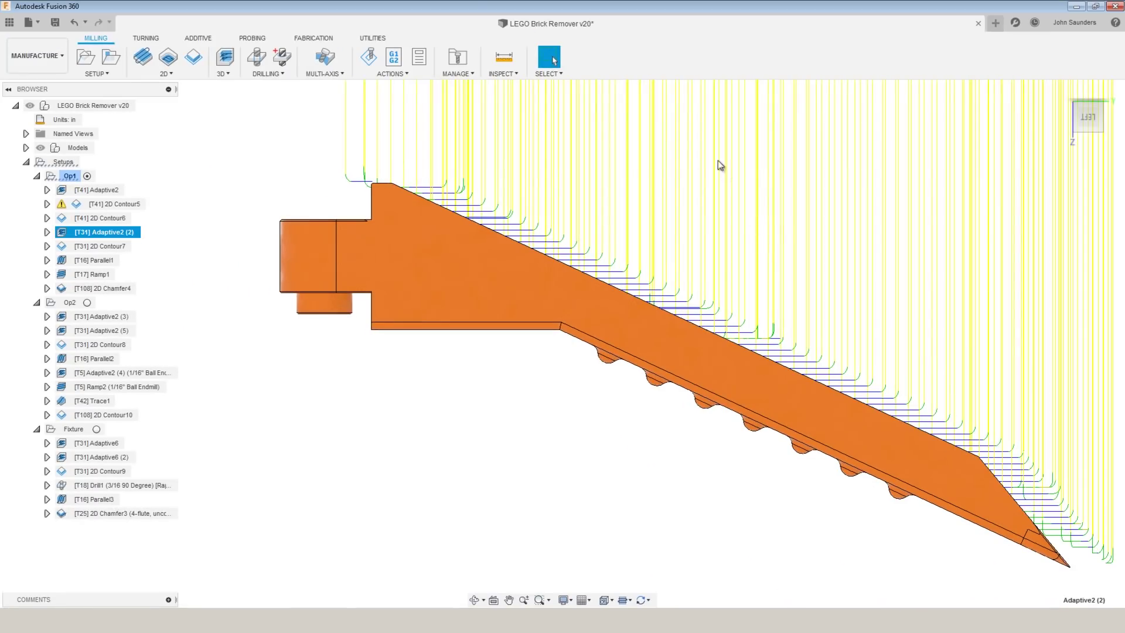
left_click(500, 75)
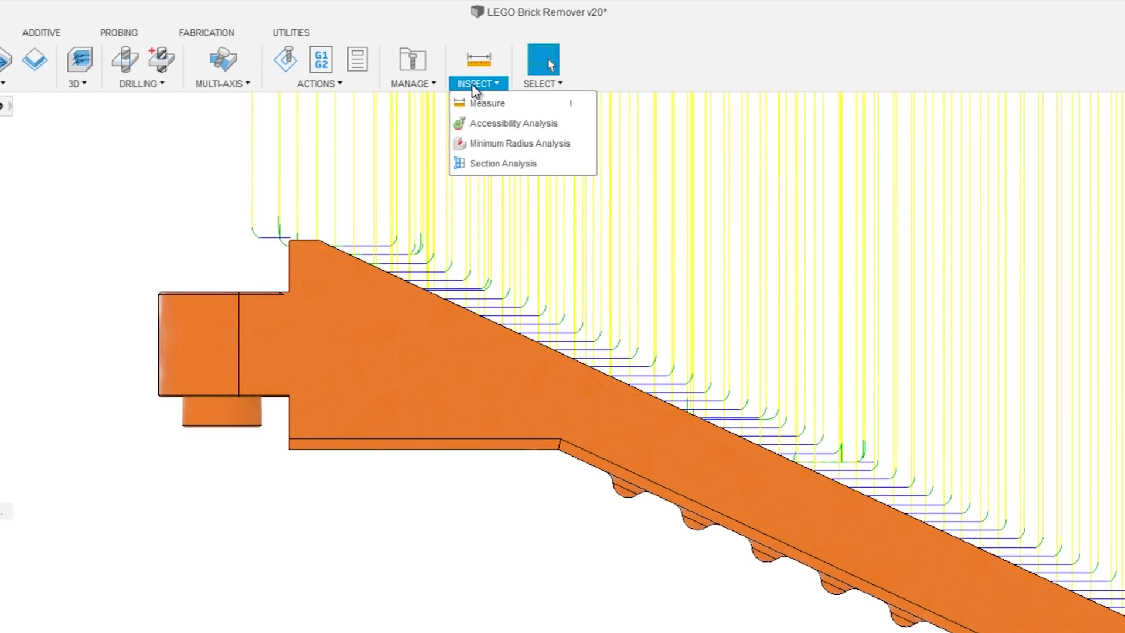
Step: Create a -0.3 in section analysis, view it from LEFT, and show Adaptive2 (2)'s toolpath
left_click(502, 165)
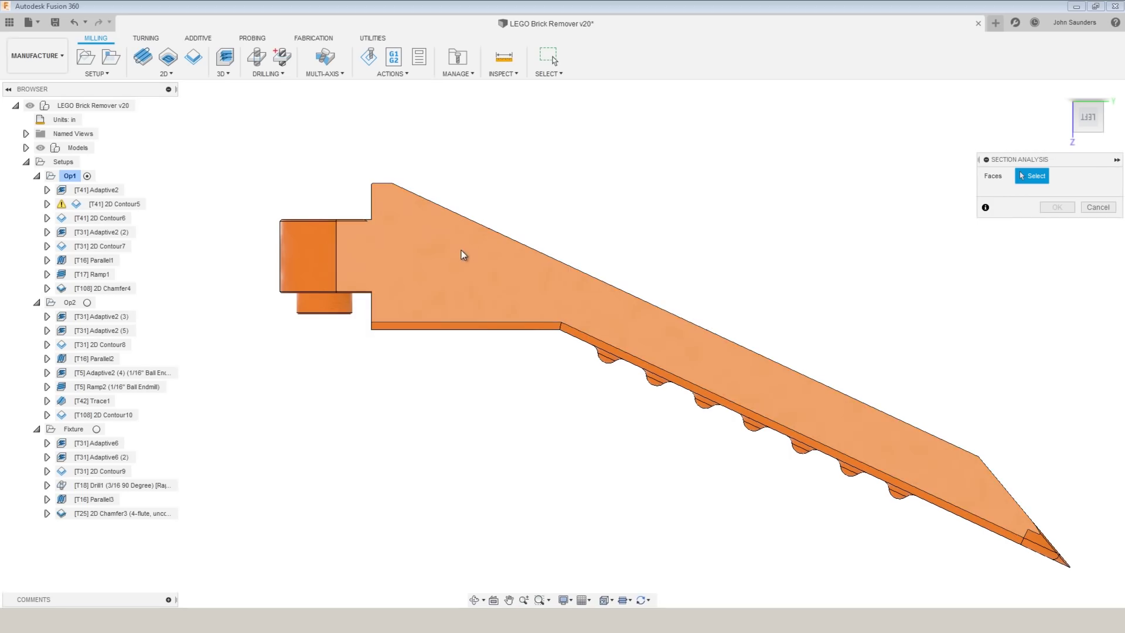
left_click(484, 247)
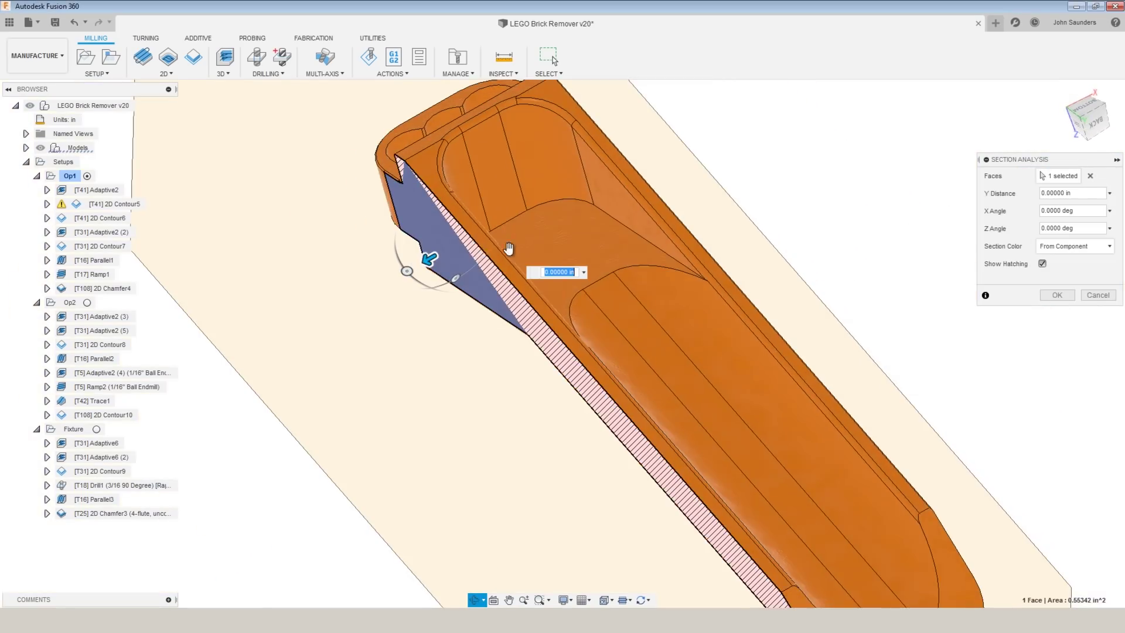
left_click_drag(432, 258, 494, 222)
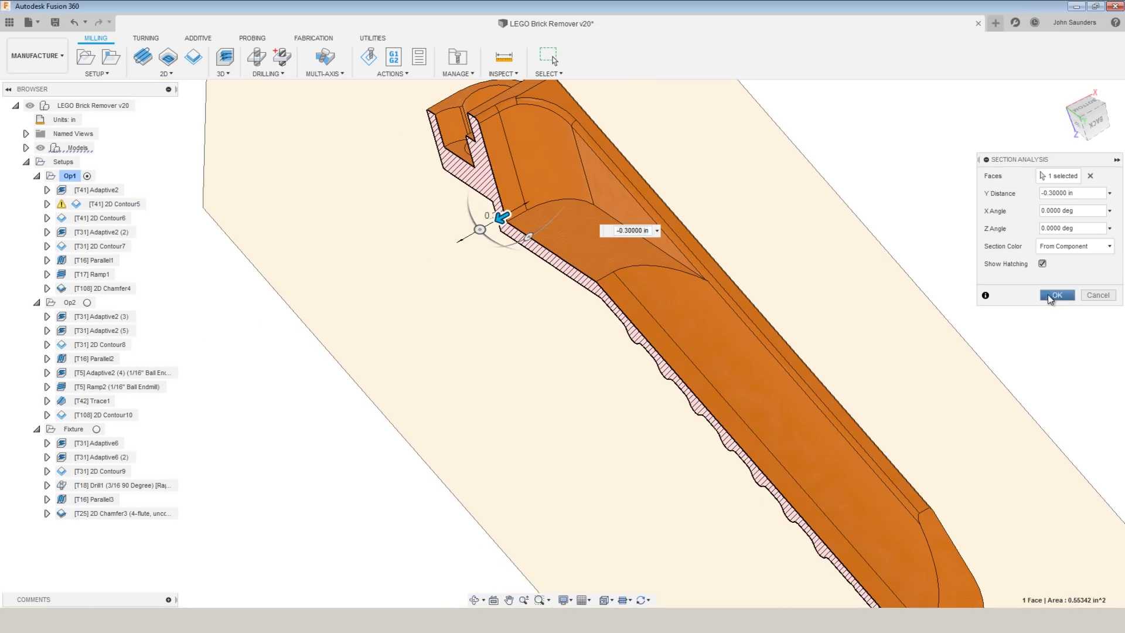
left_click(1057, 294)
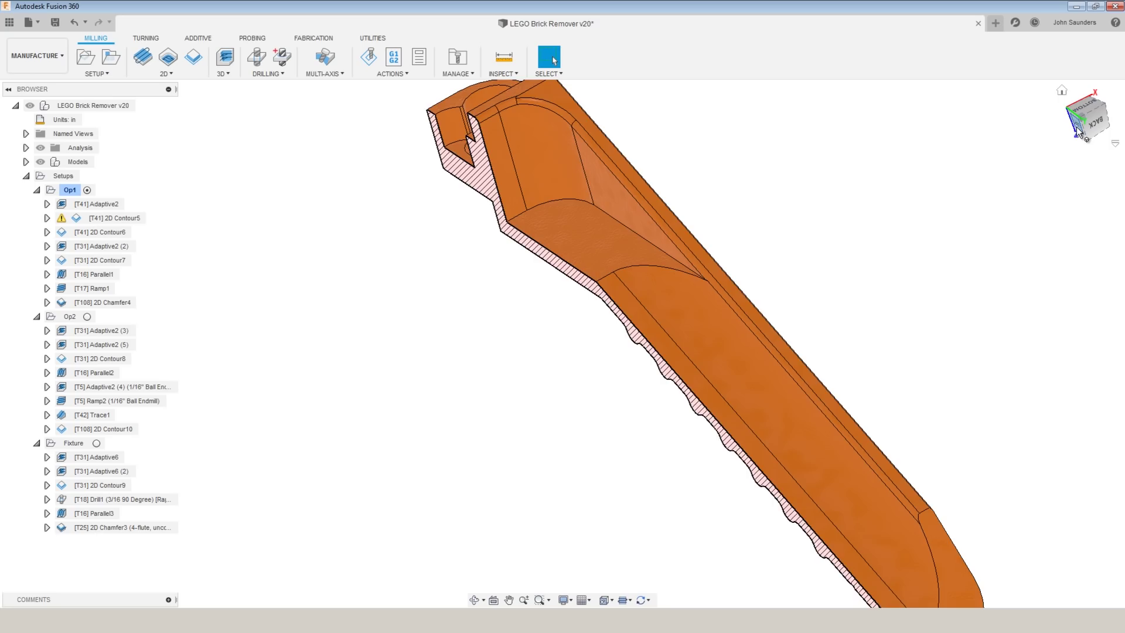
left_click(1077, 130)
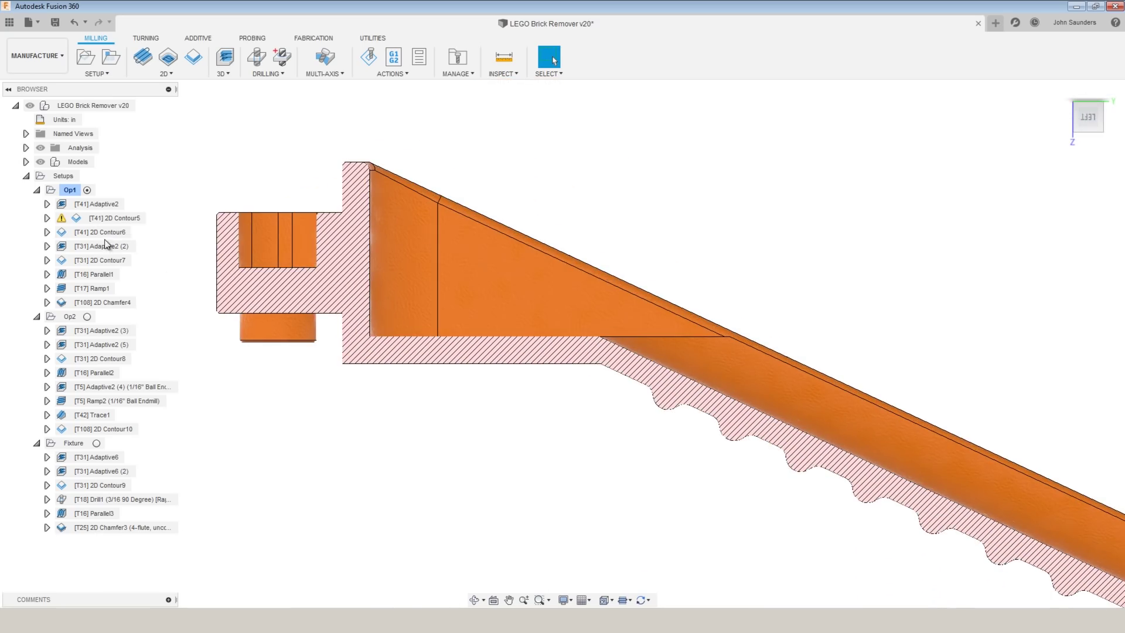
left_click(106, 245)
Step: Set Adaptive2 (2)'s Axial Stock to Leave to 0 and regenerate the toolpath
scroll(450, 345, "up", 5)
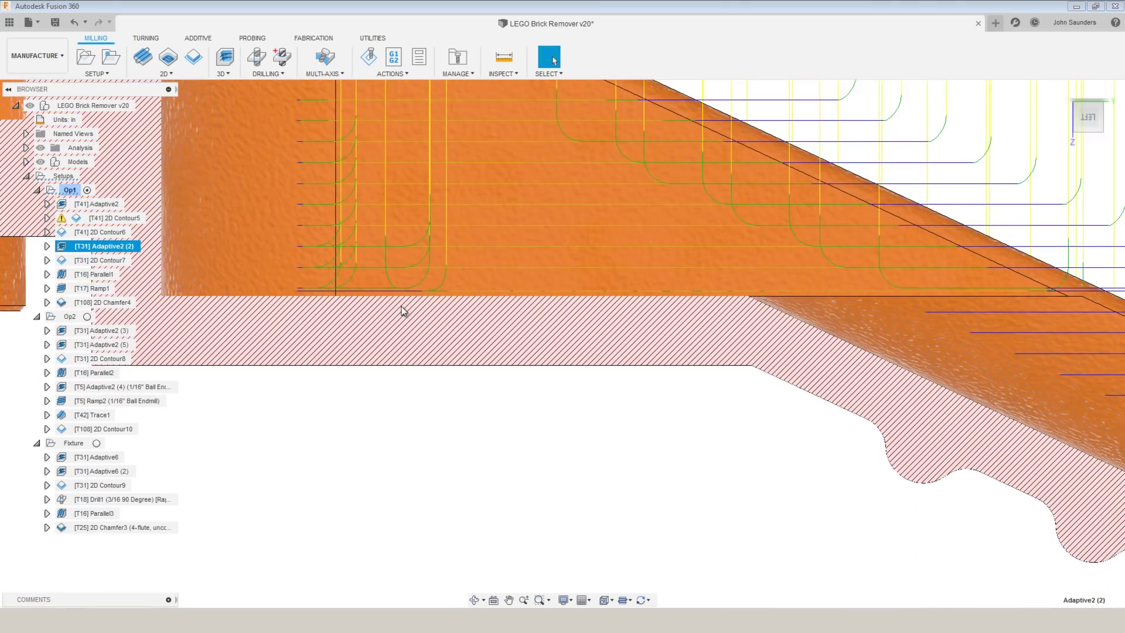
scroll(334, 298, "up", 6)
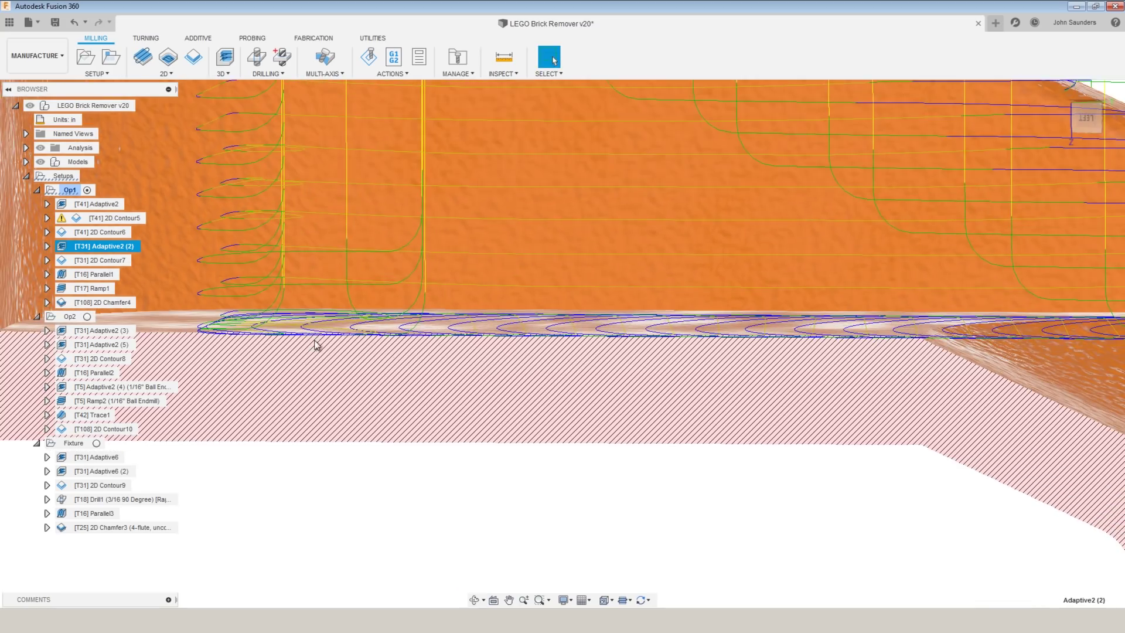
scroll(409, 317, "down", 1)
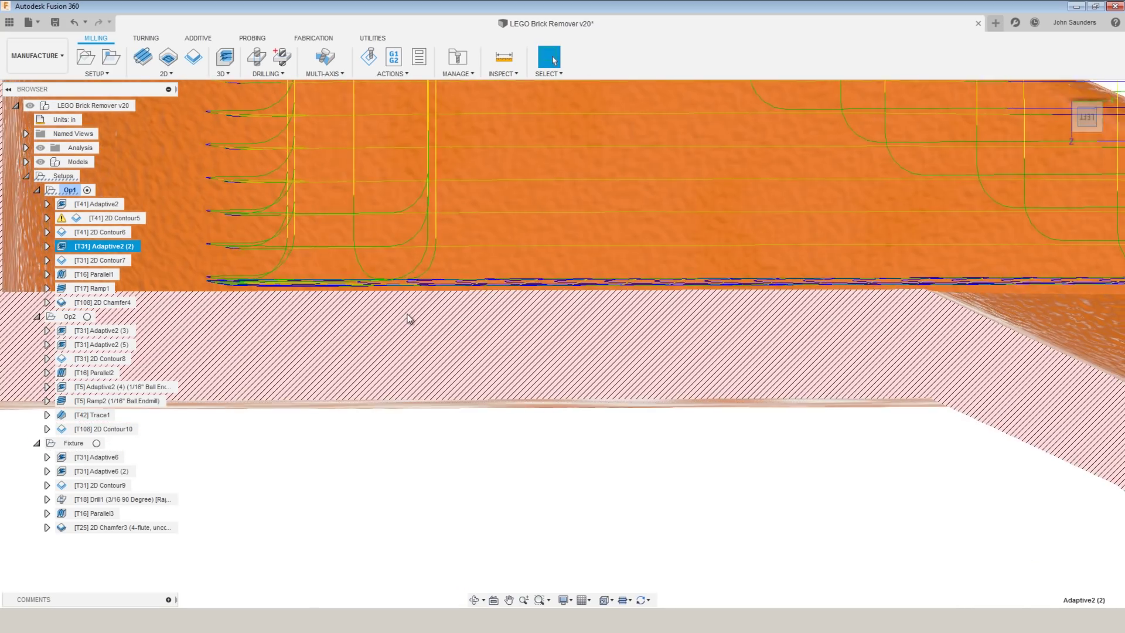
scroll(387, 326, "down", 3)
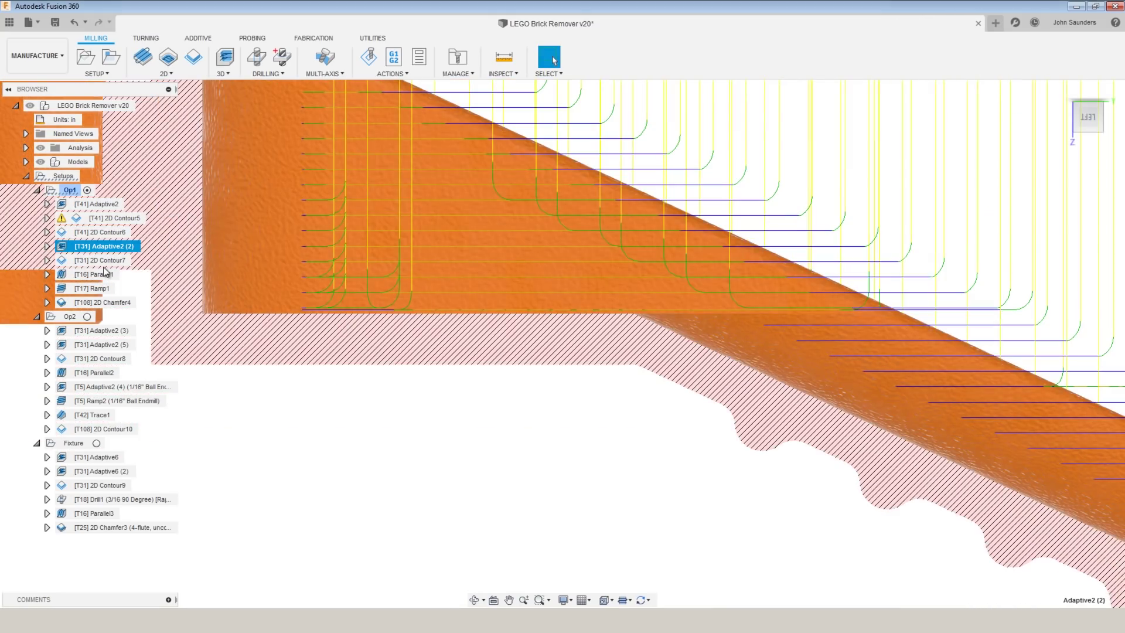
right_click(94, 246)
left_click(103, 254)
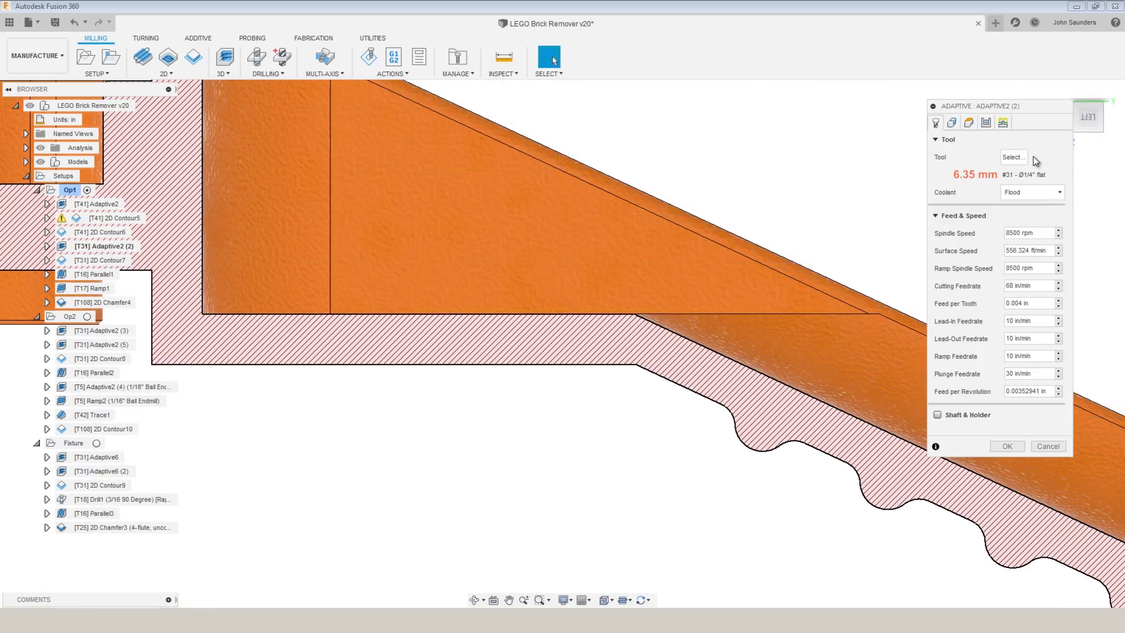
left_click(985, 123)
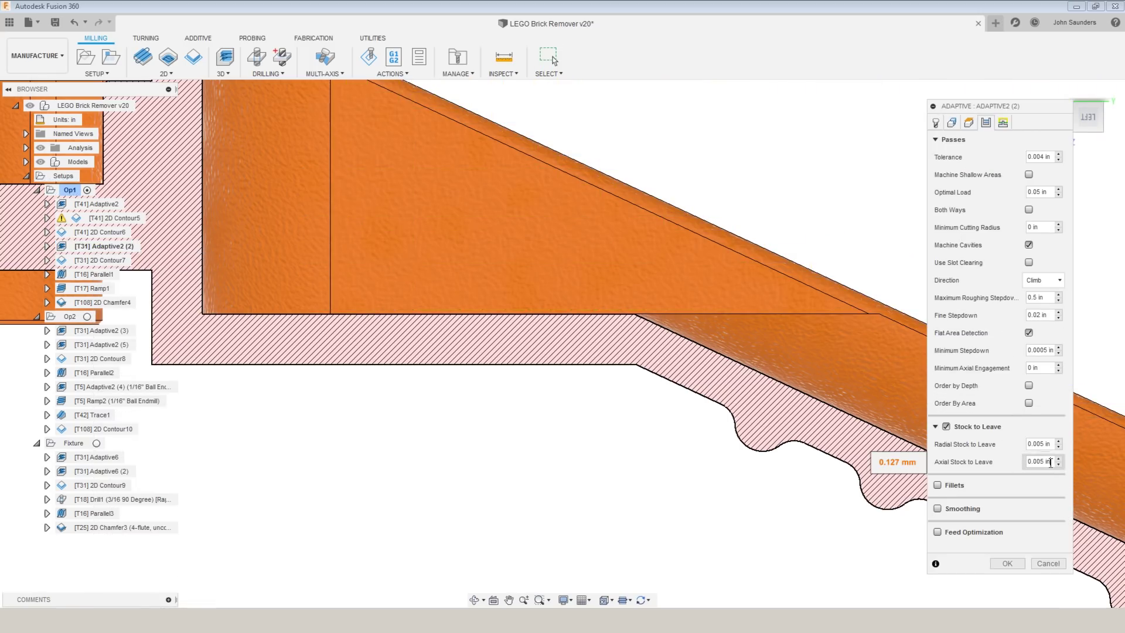
type("0")
left_click(1014, 566)
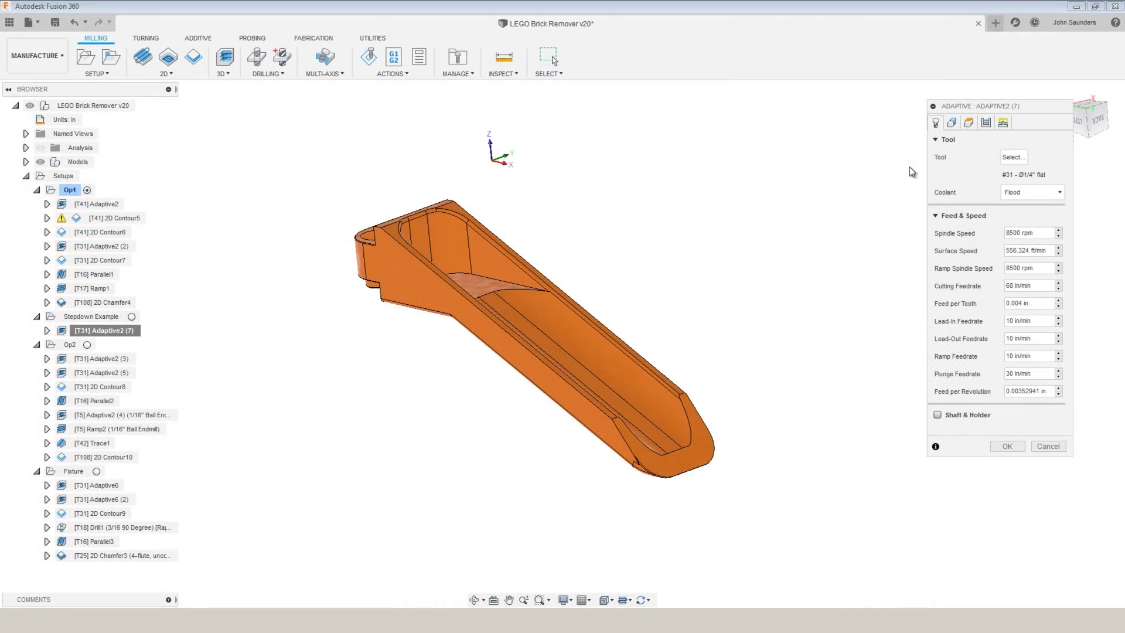
Step: Generate Adaptive2 (7) with 0.499 in Fine Stepdown and Flat Area Detection off
left_click(987, 123)
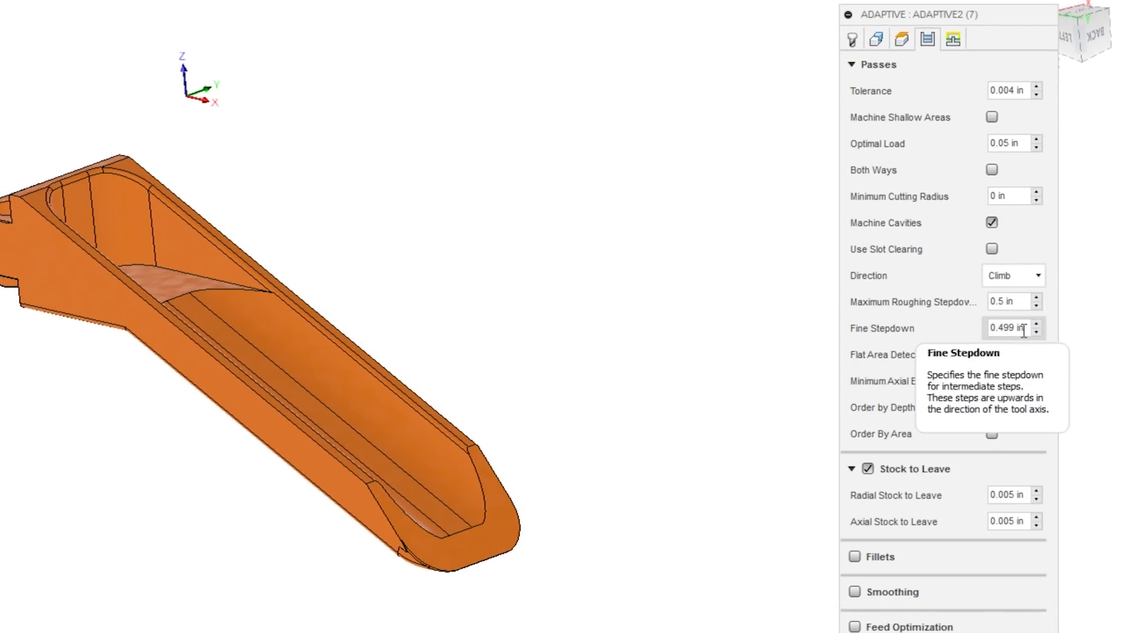
left_click_drag(1022, 331, 958, 338)
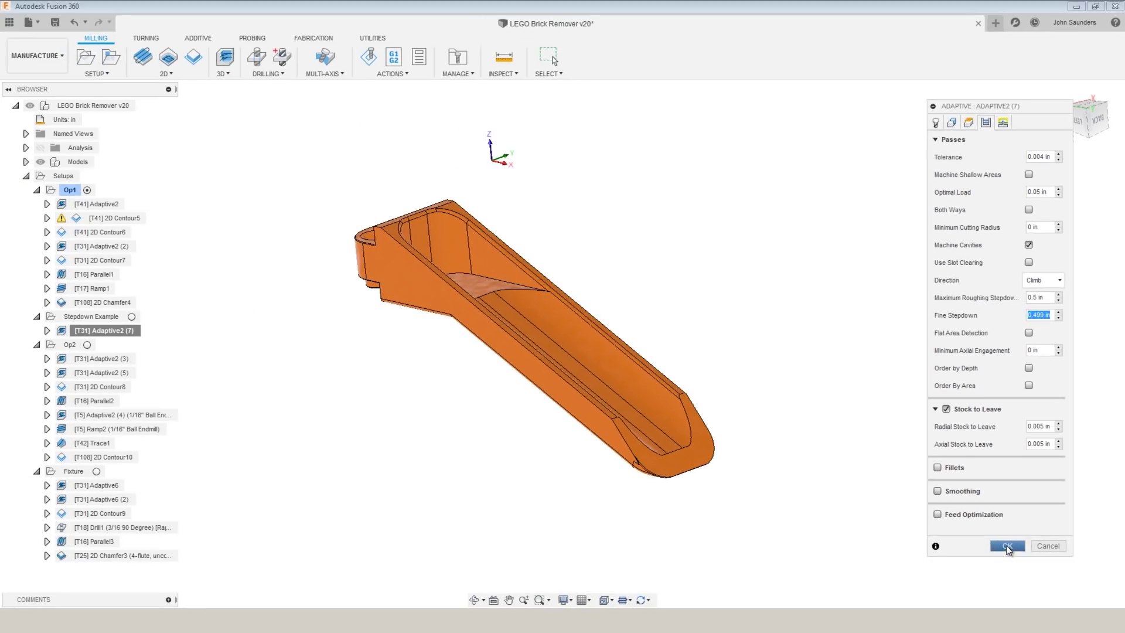
left_click(1003, 543)
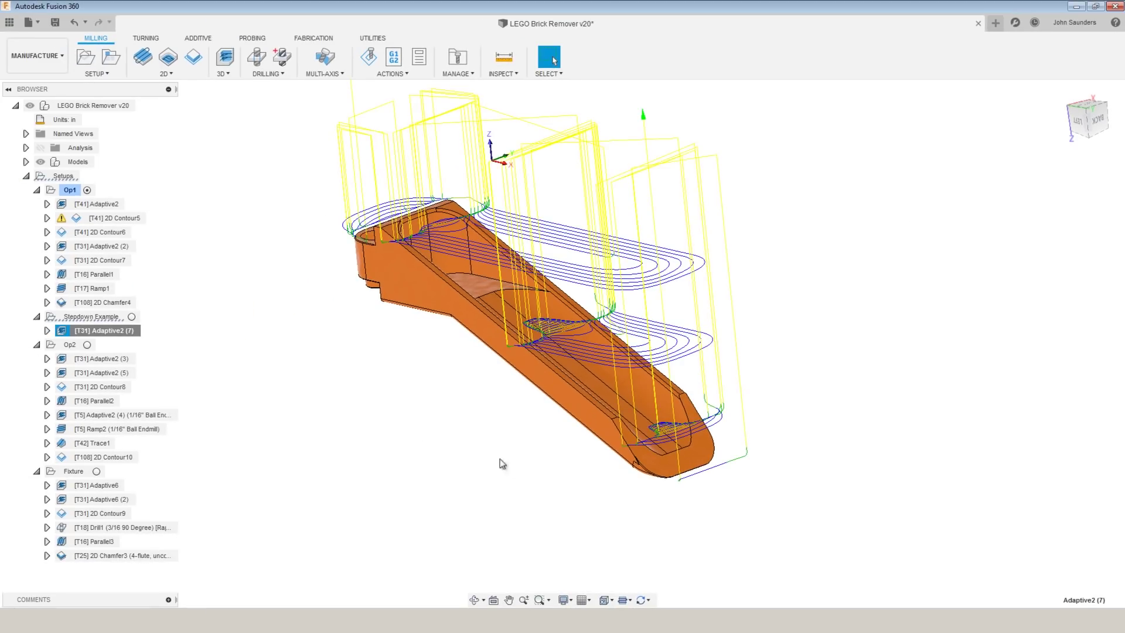
middle_click_drag(362, 385, 598, 330, "shift")
Step: Simulate Adaptive2 (7), reduce Fine Stepdown to 0.1 in, and scrub the simulation ahead
left_click(369, 56)
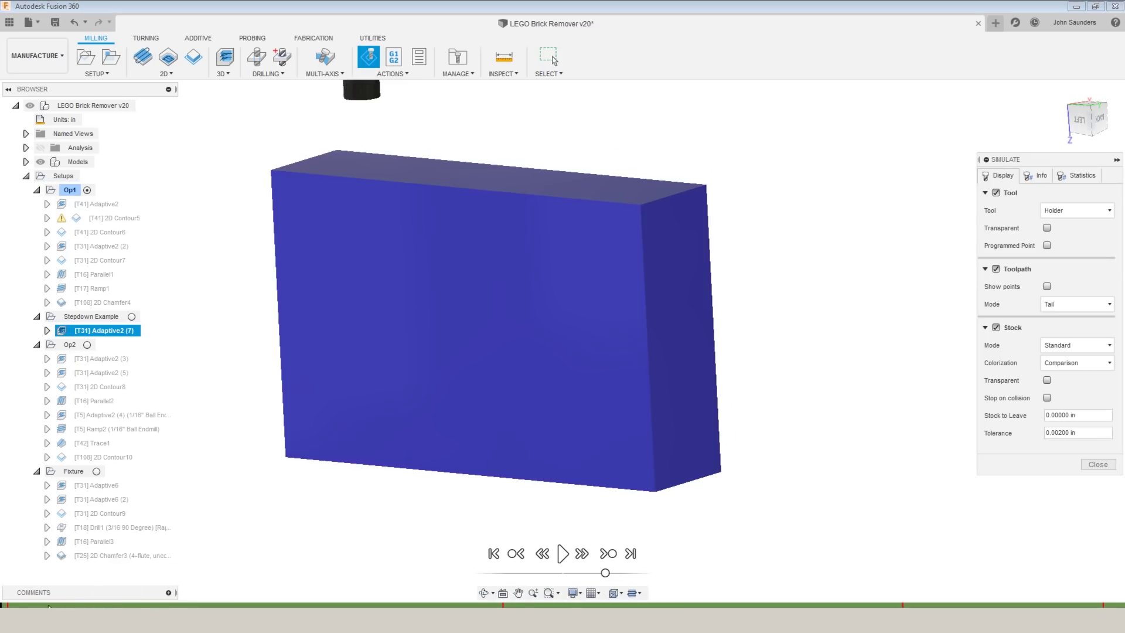
left_click_drag(410, 604, 1084, 604)
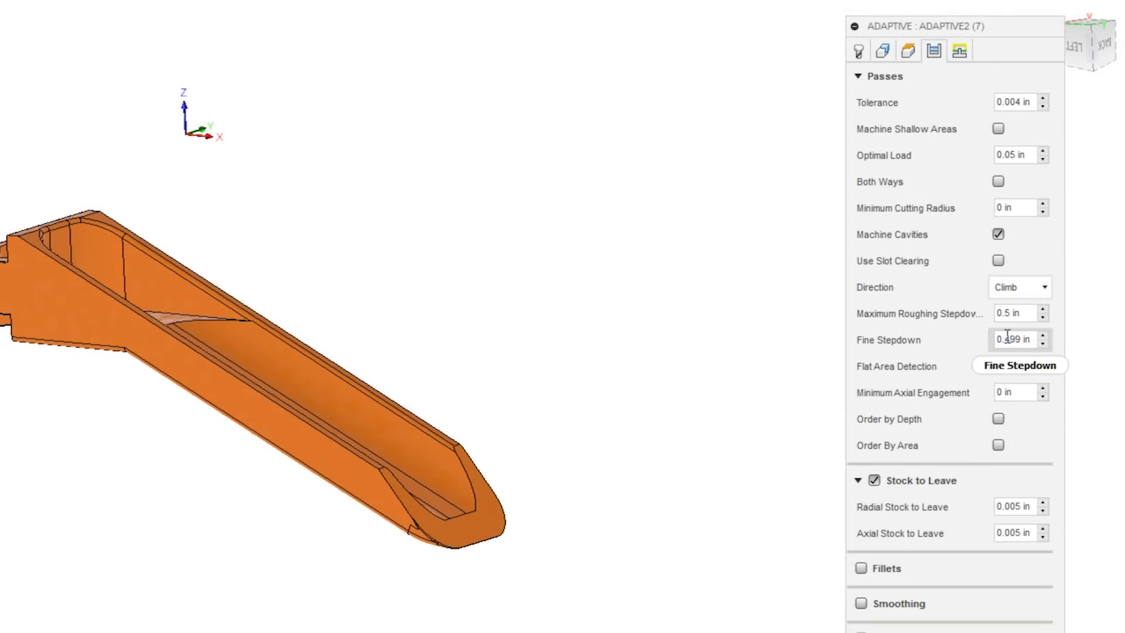
left_click_drag(1004, 339, 1015, 338)
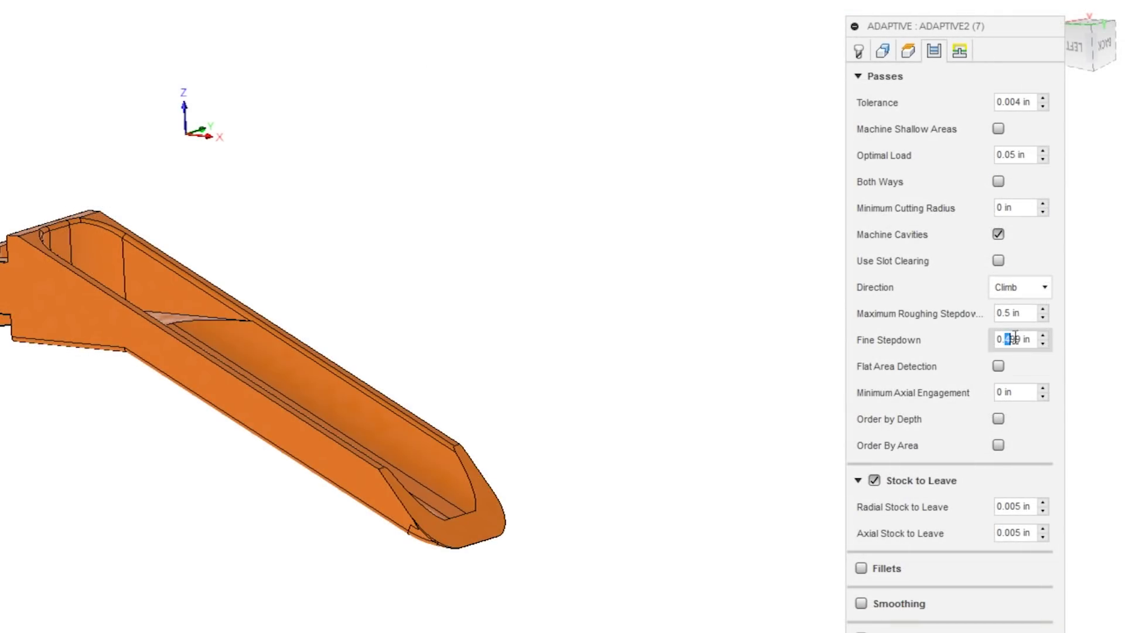
type("1")
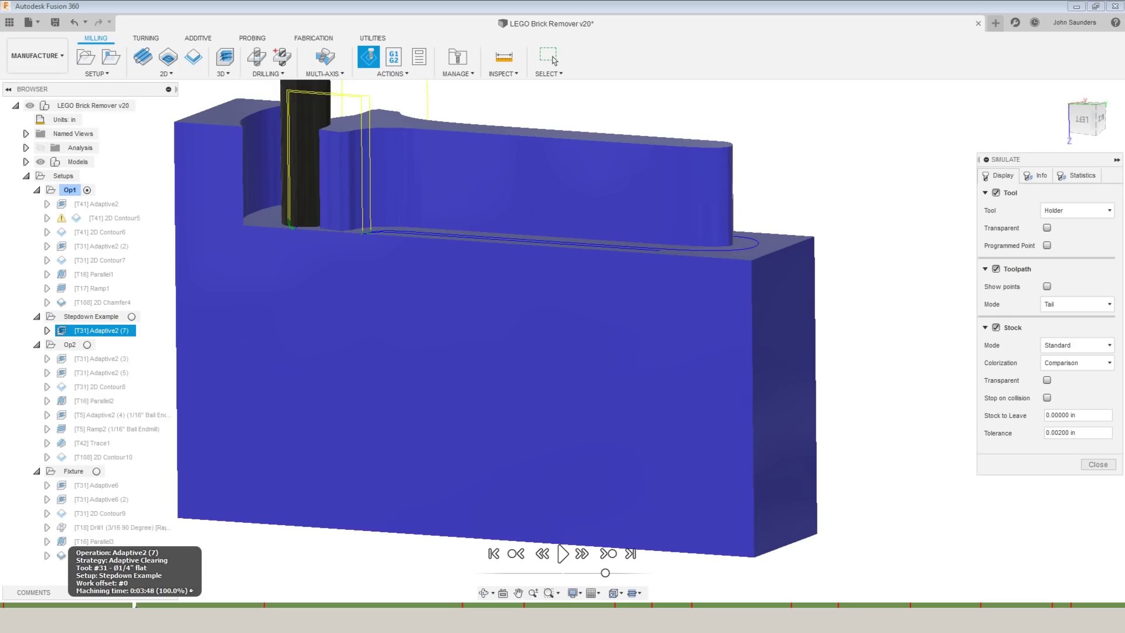
left_click_drag(135, 605, 689, 597)
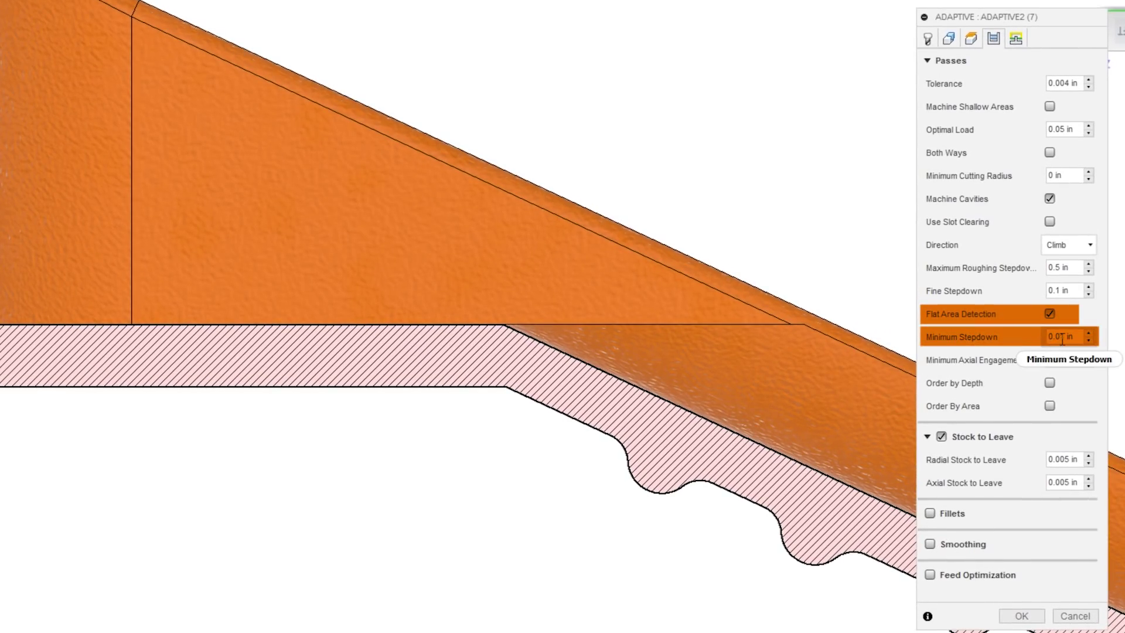
Step: Regenerate Adaptive2 (7) without Flat Area Detection and show its new toolpath on the part
left_click(1049, 314)
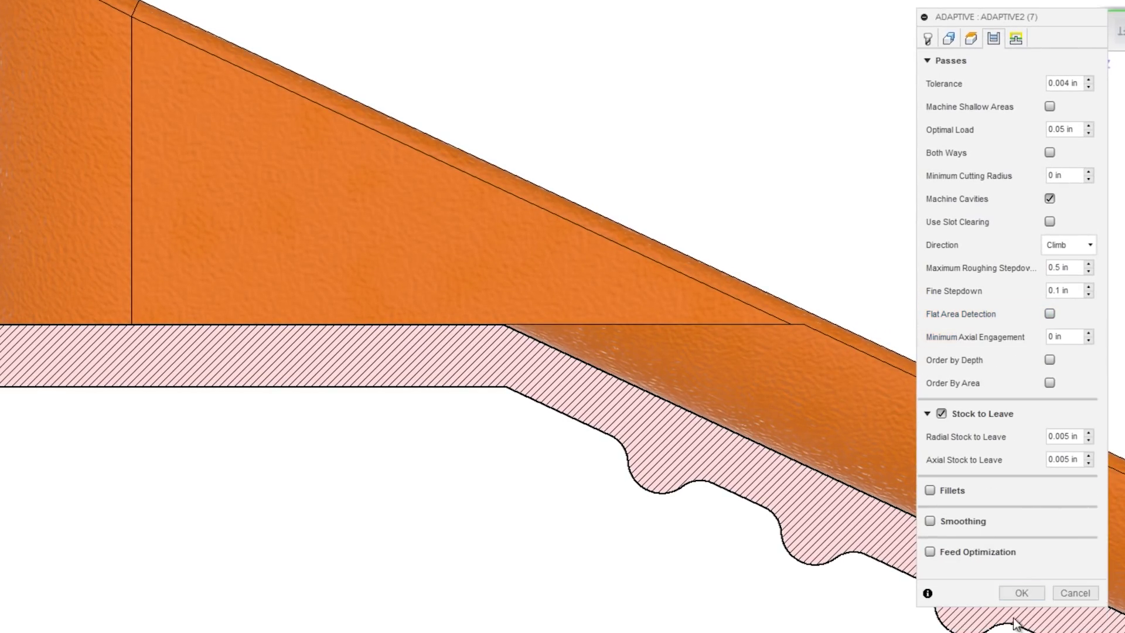
left_click(1022, 592)
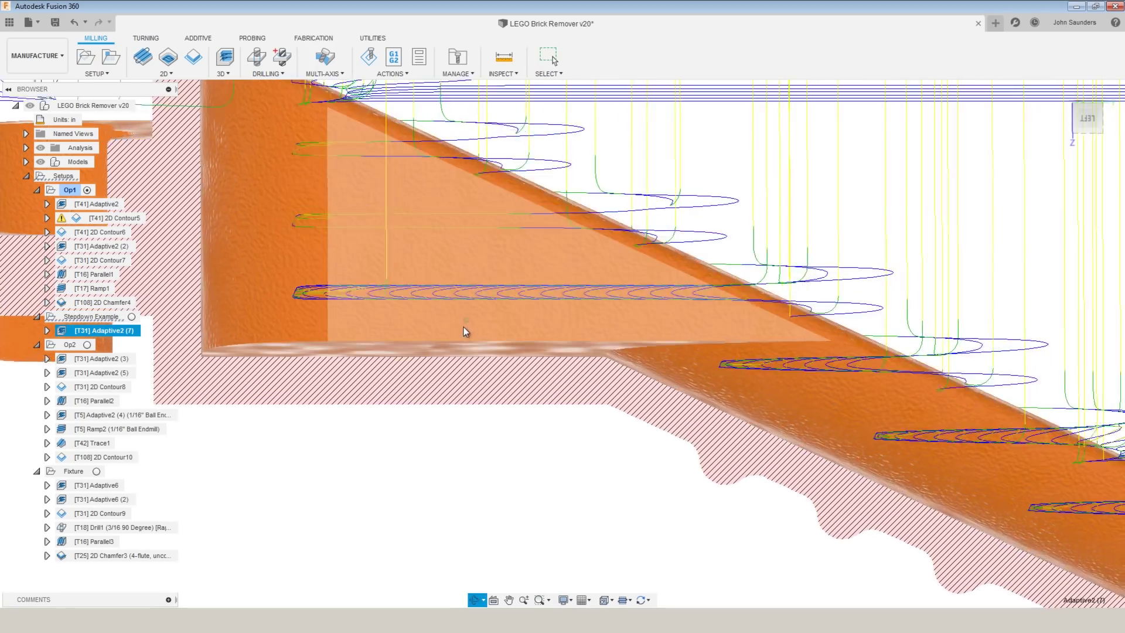
middle_click_drag(463, 332, 517, 358, "shift")
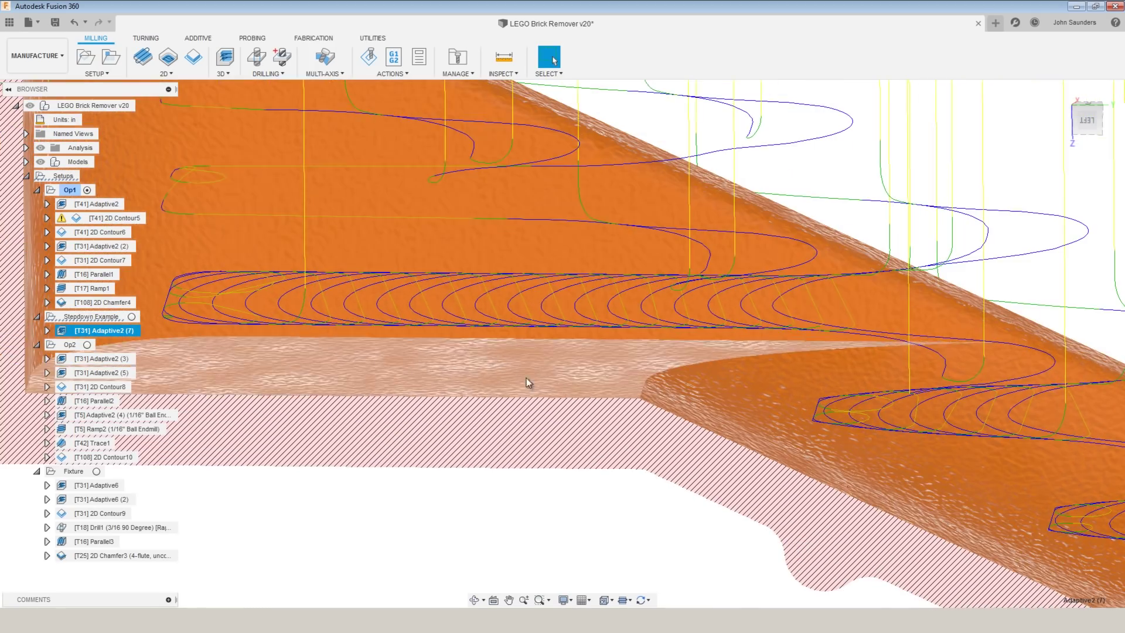
left_click(514, 384)
left_click(103, 331)
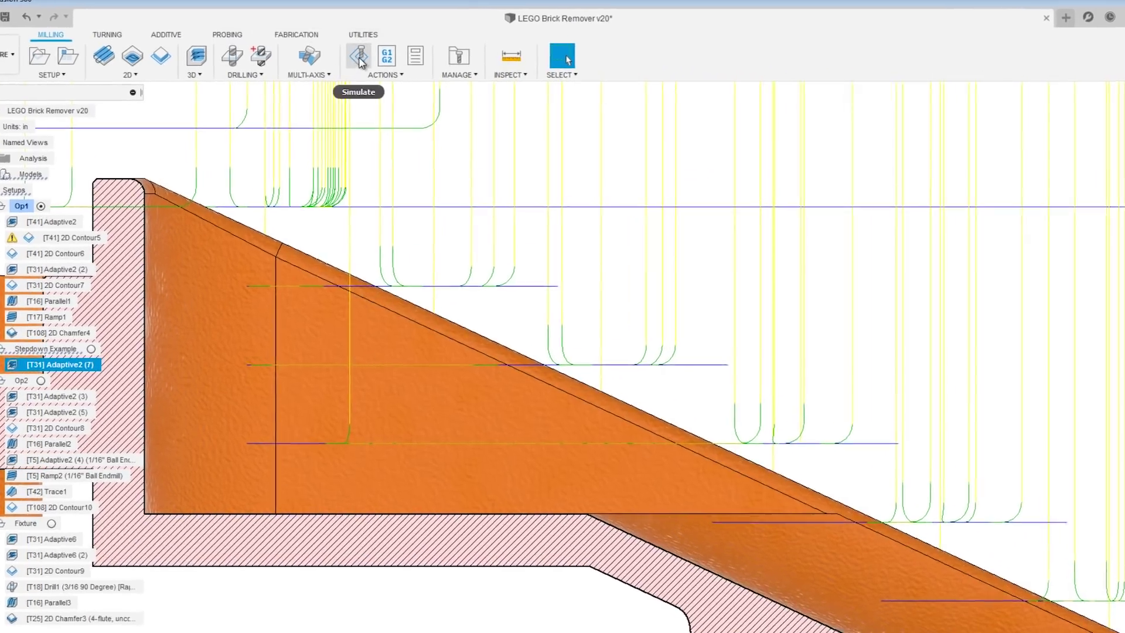
Step: Simulate Adaptive2 (7) and read the tool's Z position of -0.9 in on the floor pass
left_click(368, 57)
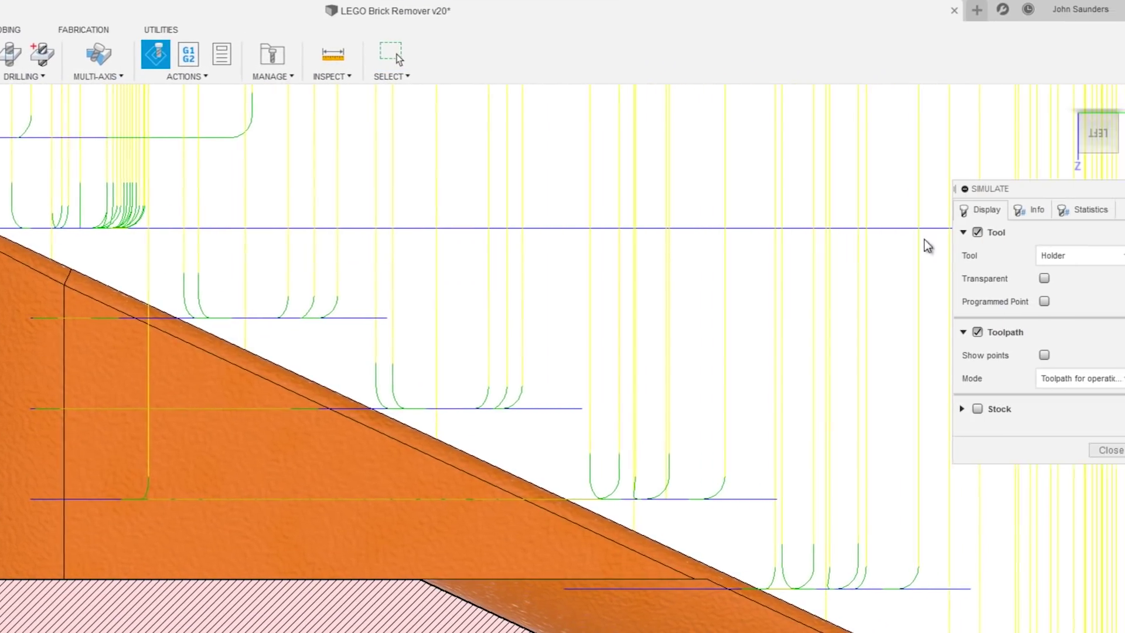
left_click(1013, 209)
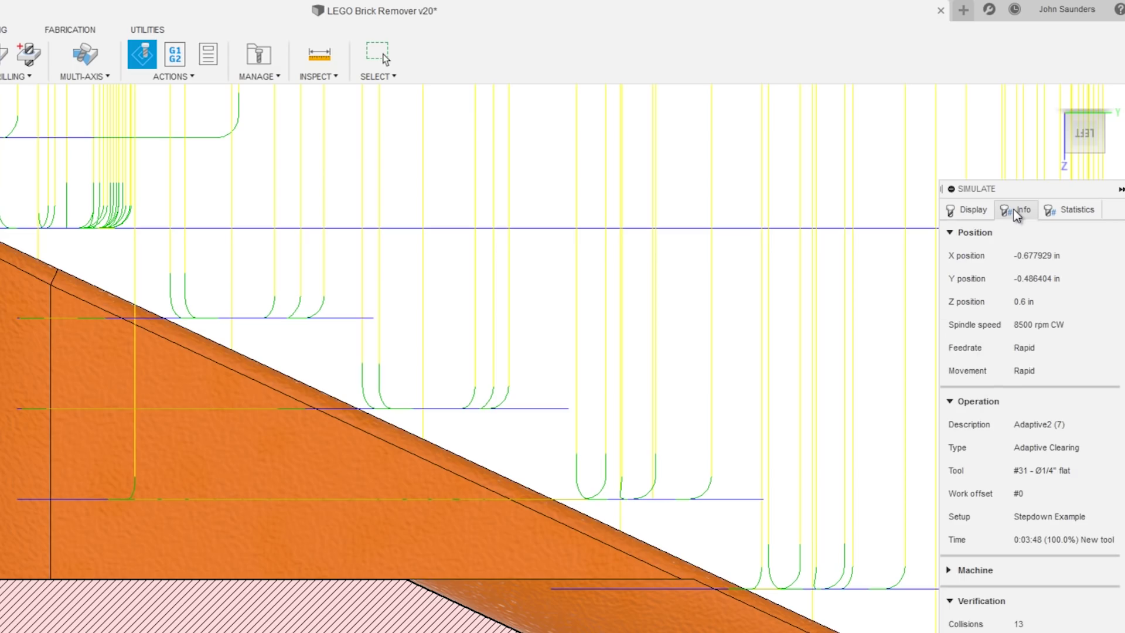
left_click_drag(1029, 191, 960, 148)
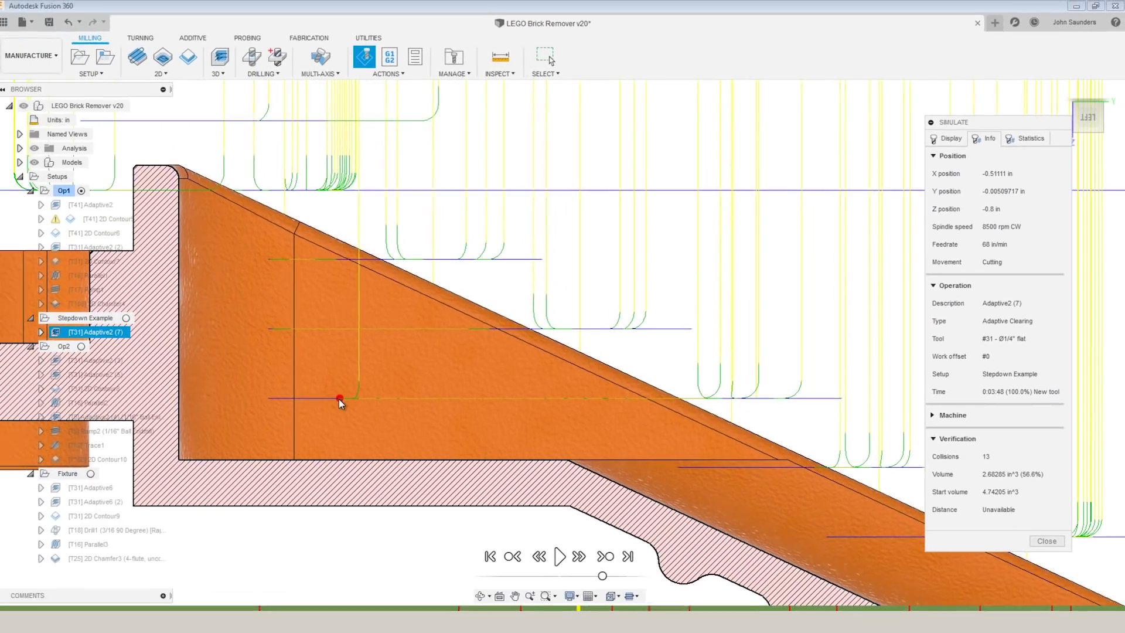
left_click(118, 502)
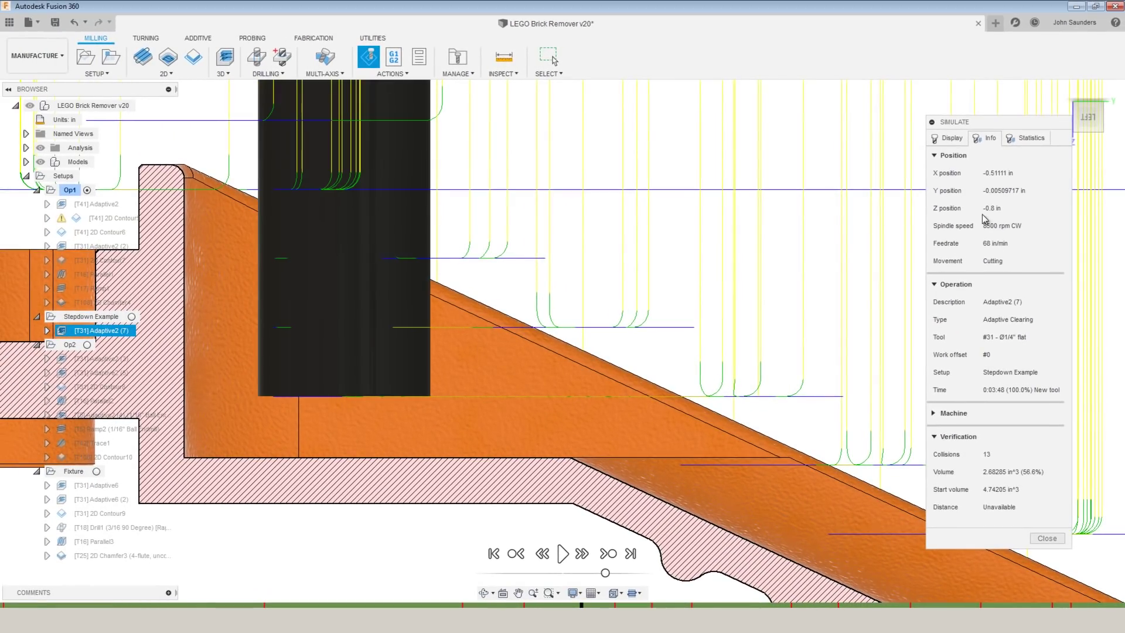
left_click(686, 463)
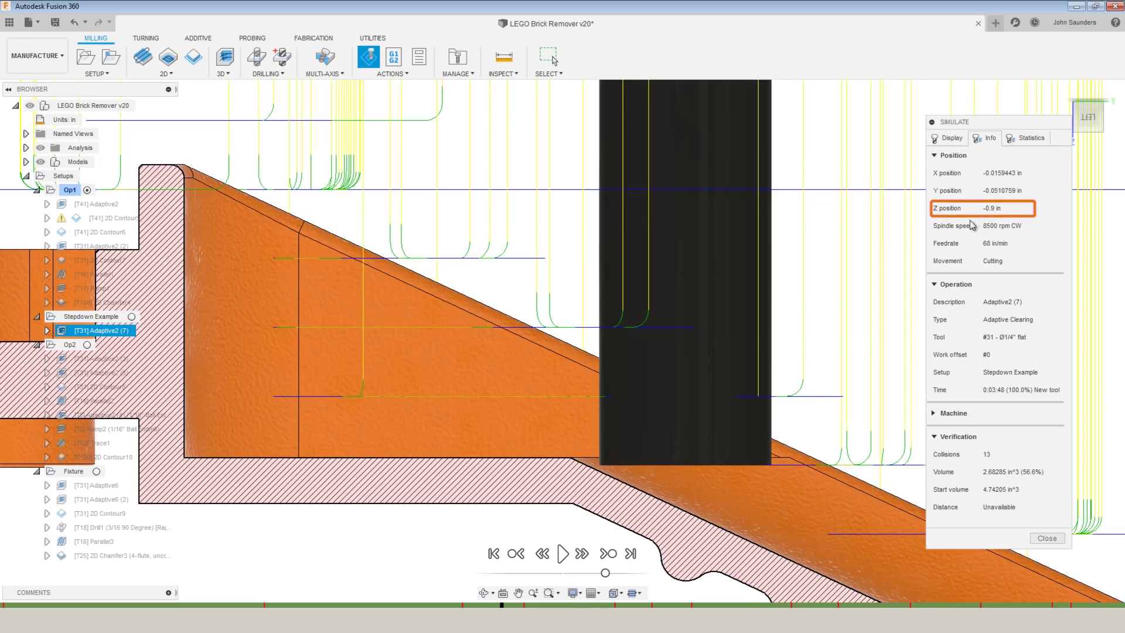
Step: Turn Flat Area Detection back on for Adaptive2 (7) and set Minimum Stepdown, entering .09 then .1 in
left_click(1047, 538)
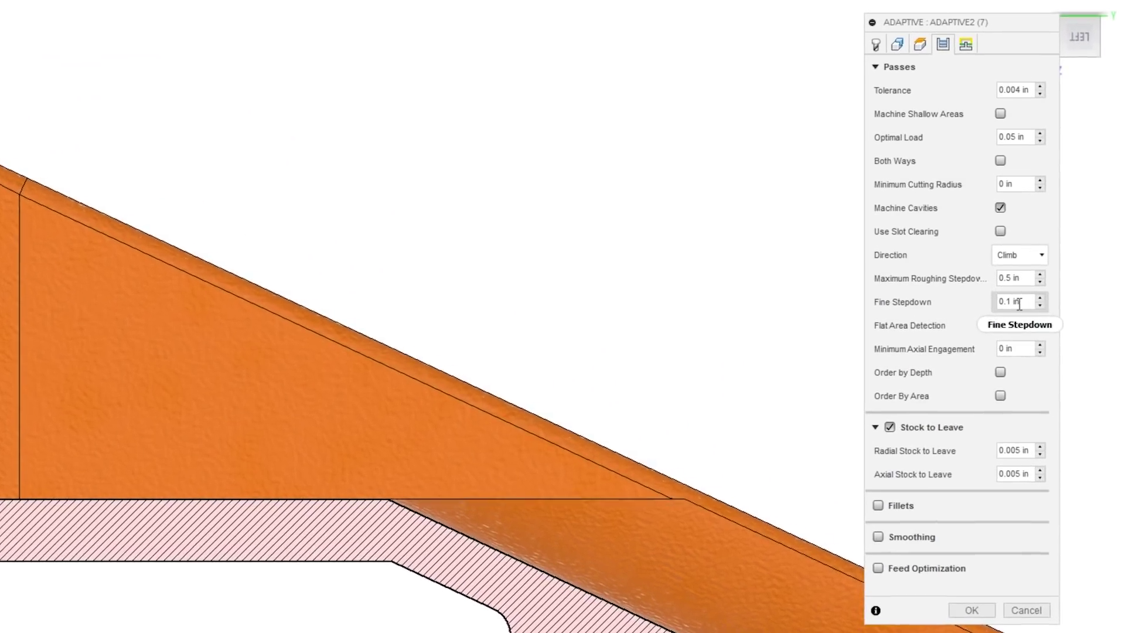
left_click(1000, 325)
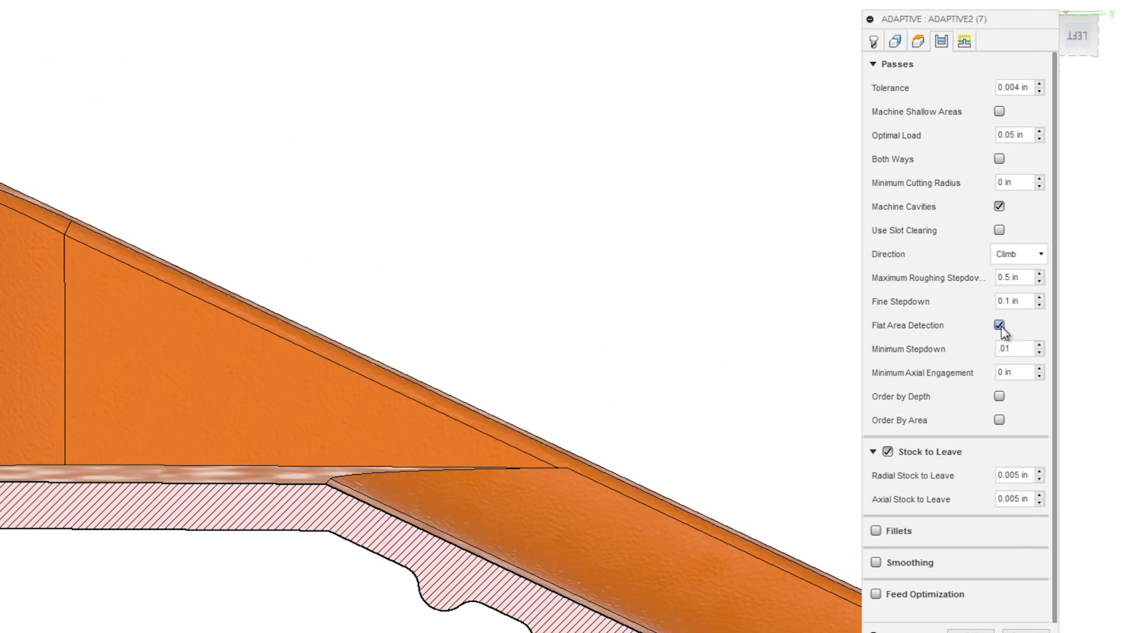
double_click(1013, 348)
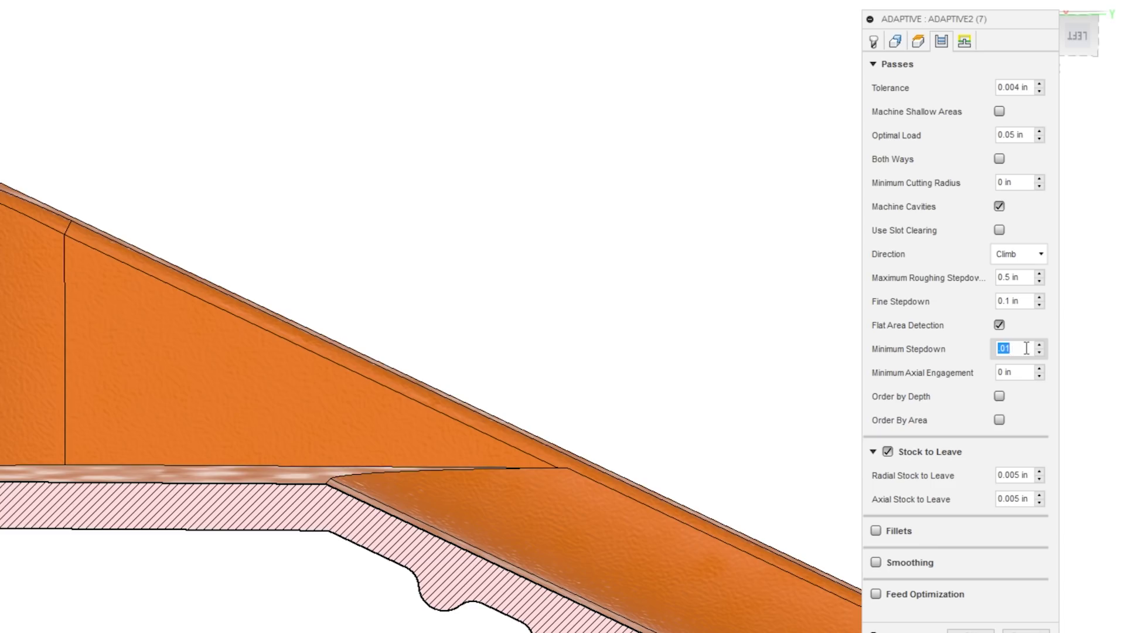
type(".09")
key("Tab")
left_click(1039, 353)
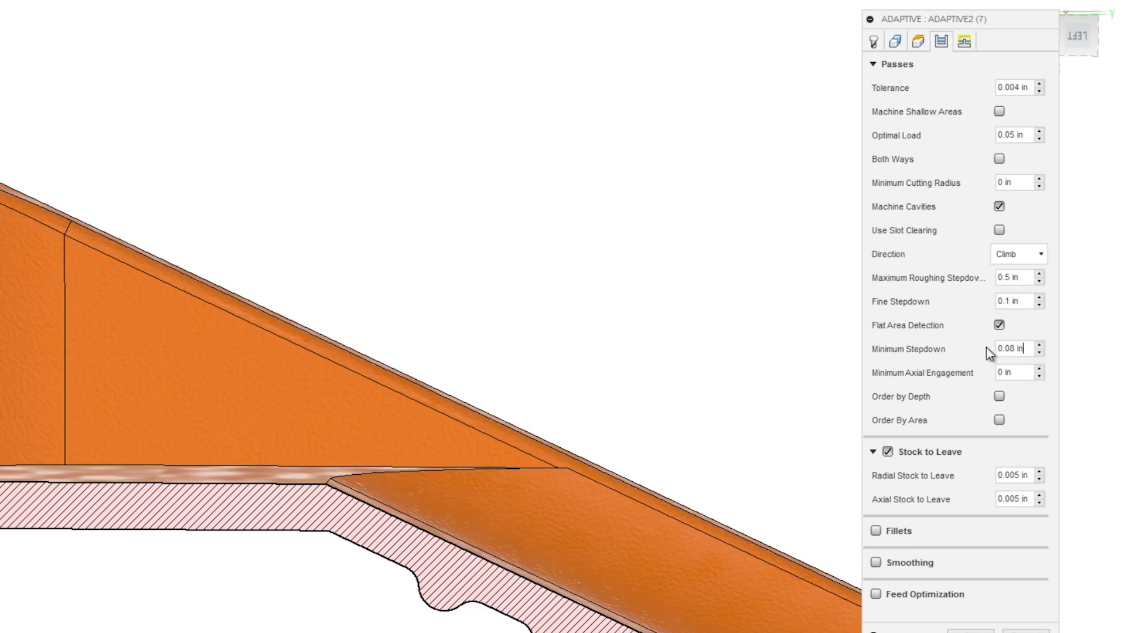
double_click(1030, 348)
type(".1")
key("Tab")
left_click(1006, 441)
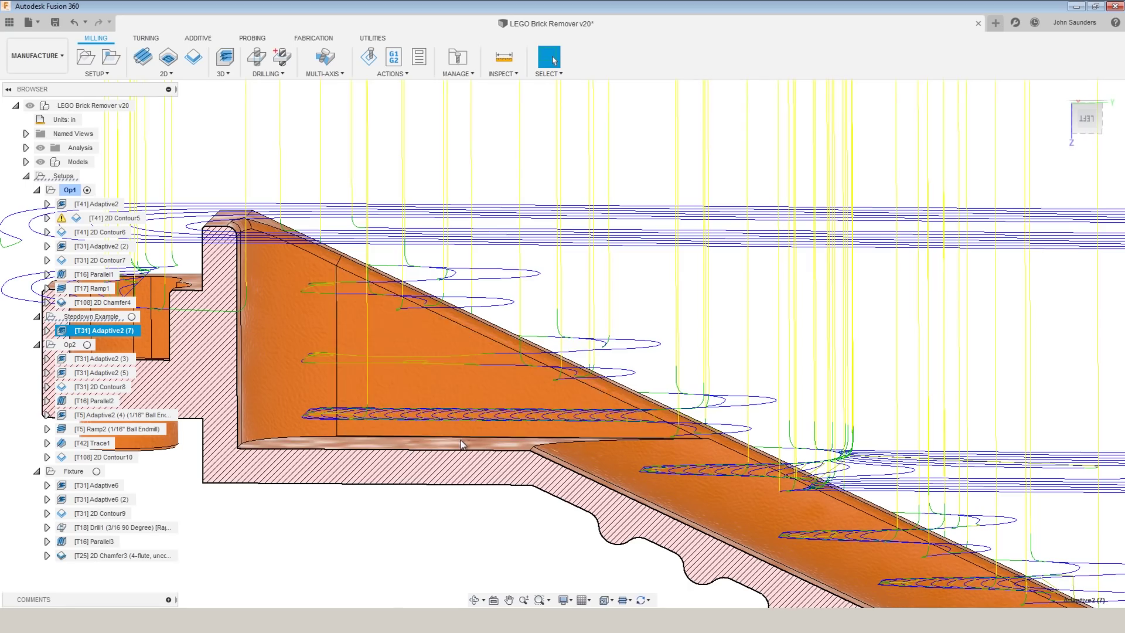
Step: Edit Adaptive2 (7), change its Minimum Stepdown to 0.05 in and regenerate the toolpath
right_click(119, 331)
left_click(176, 9)
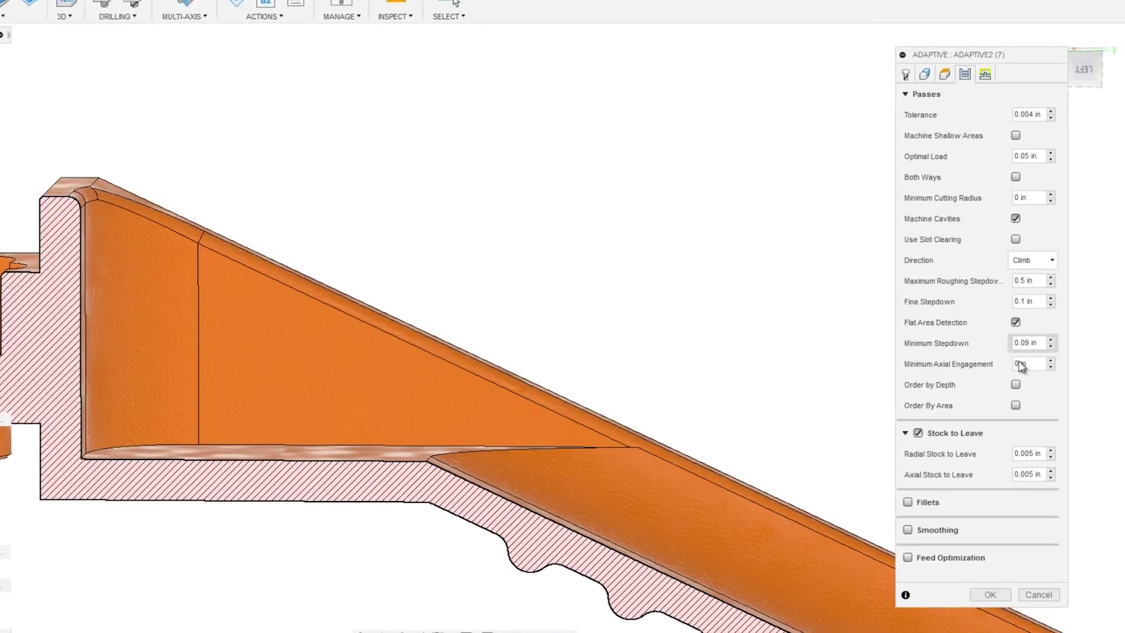
left_click_drag(1025, 342, 1046, 347)
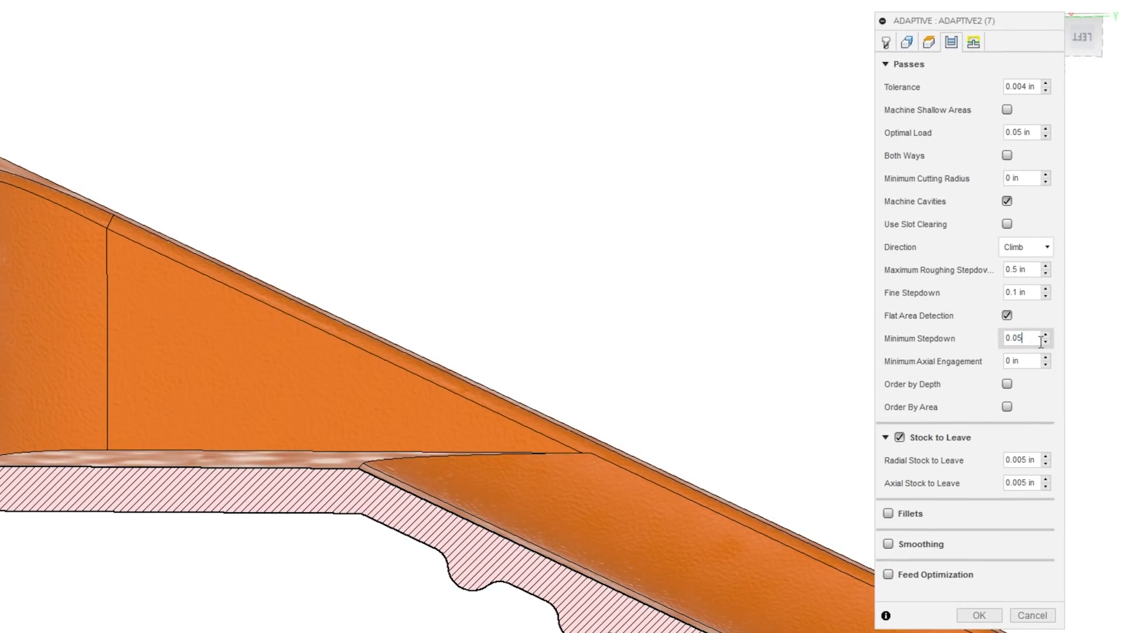
type("0.05")
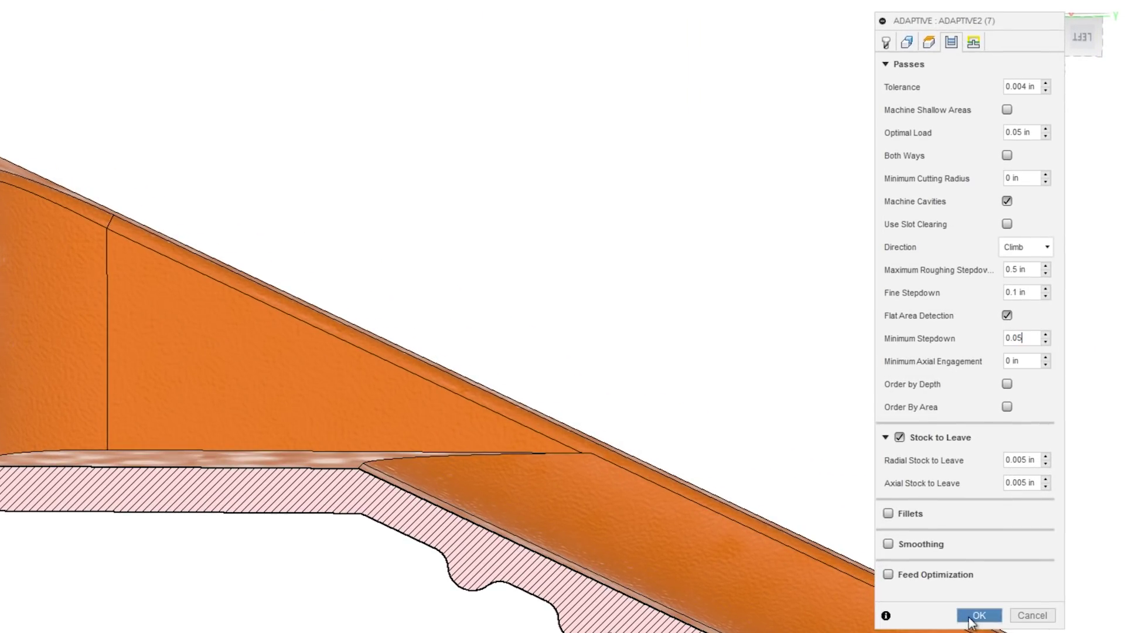
left_click(979, 614)
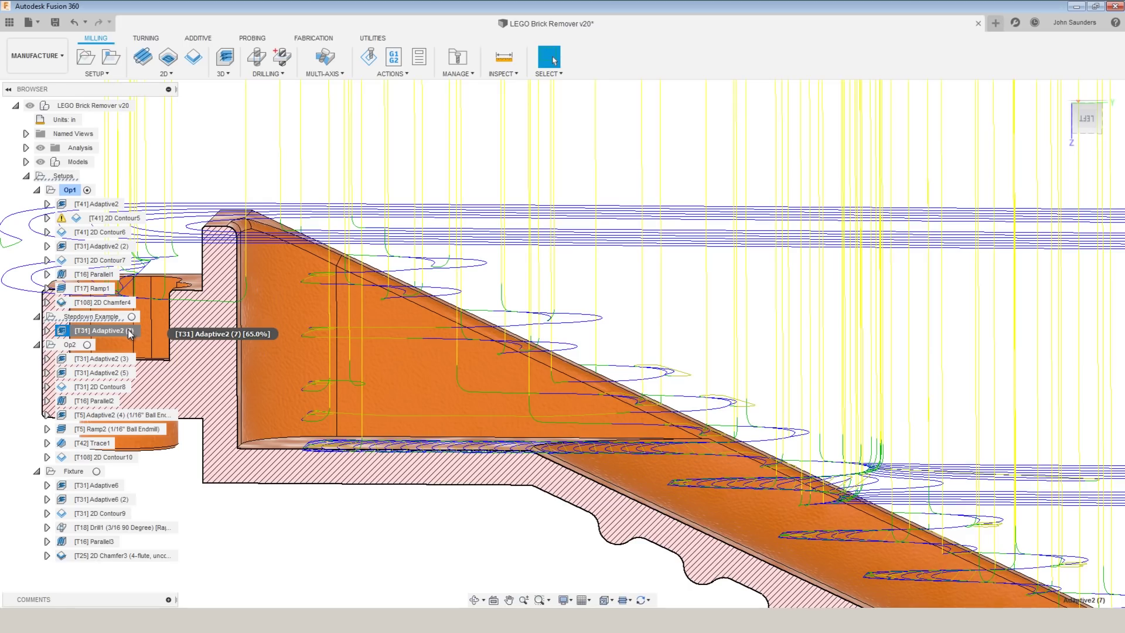
right_click(130, 333)
Step: Review Adaptive2 (7)'s Heights and Passes tabs, ending on Geometry's Rest Machining options
left_click(201, 23)
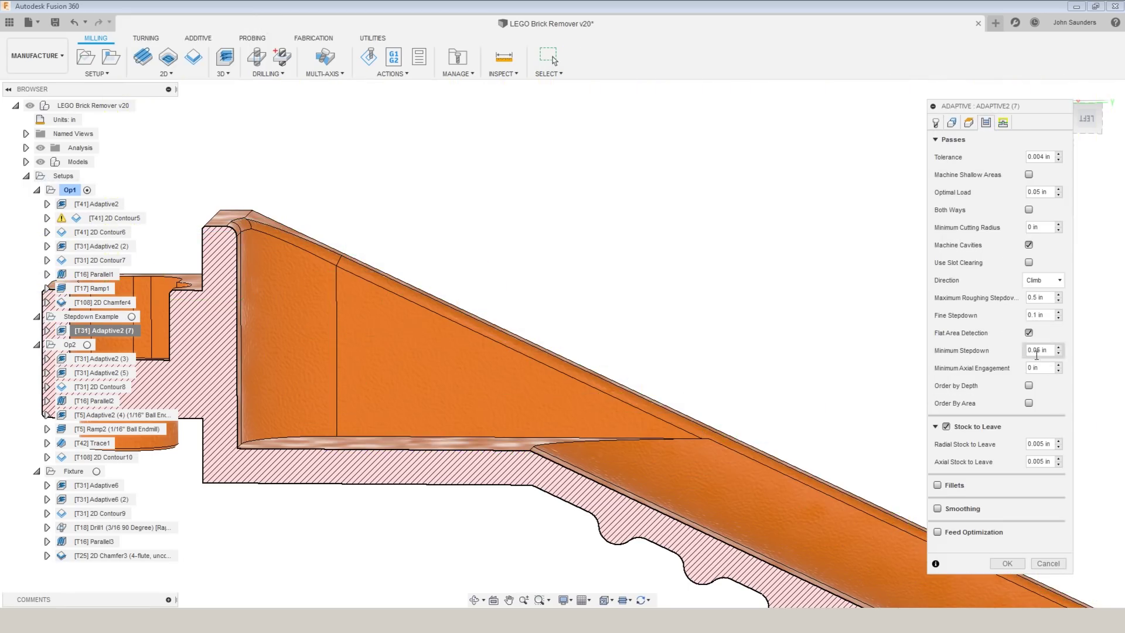
left_click(968, 123)
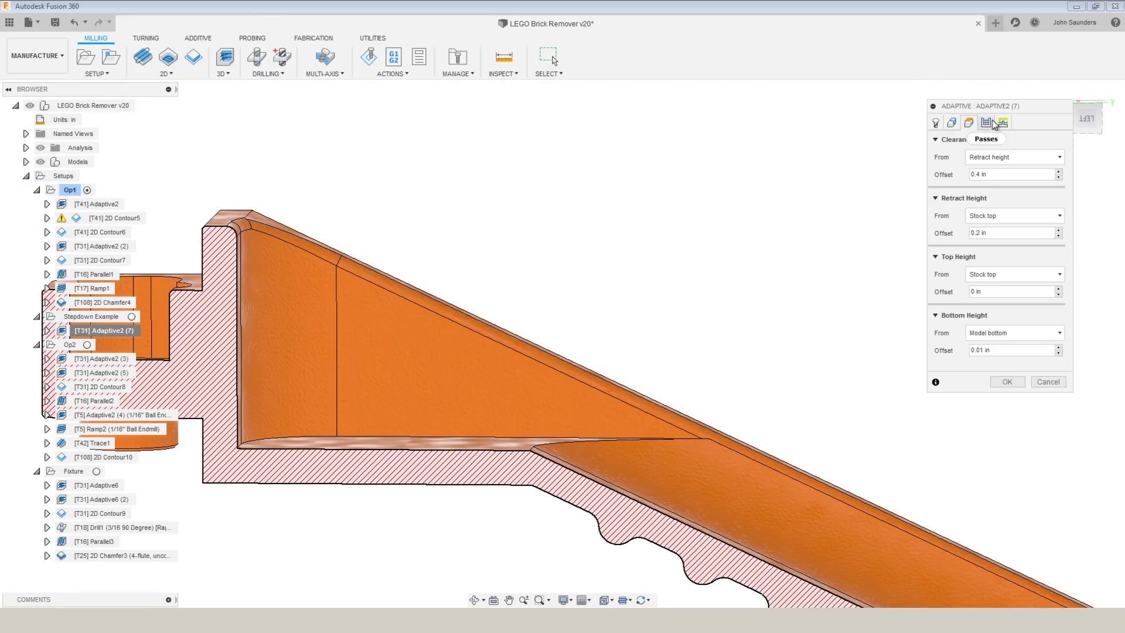
left_click(984, 123)
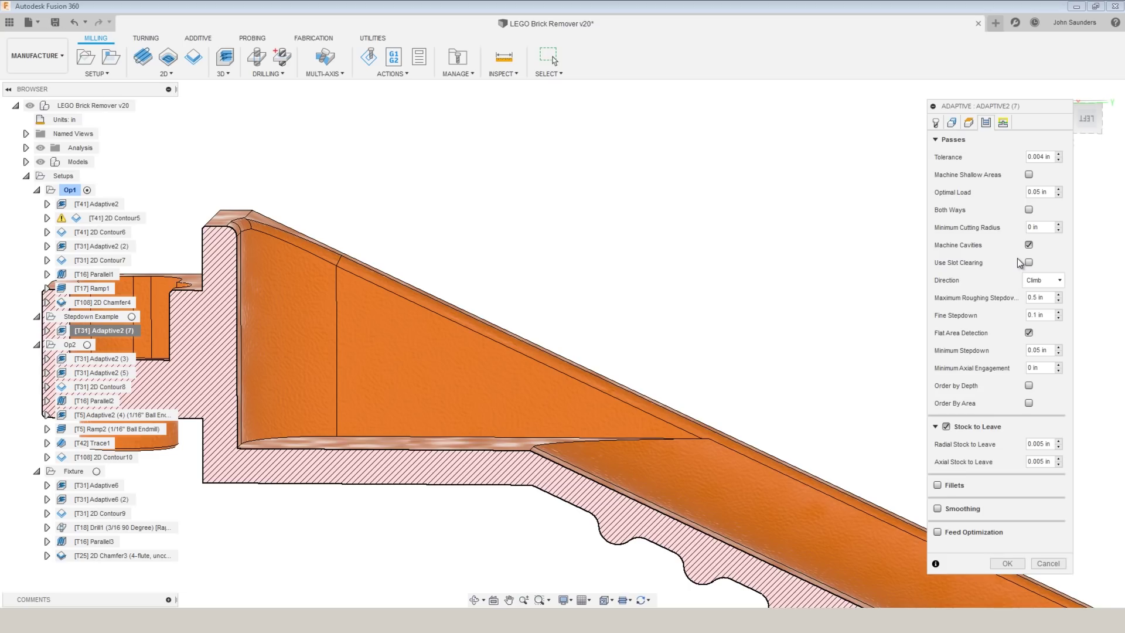
left_click(1054, 350)
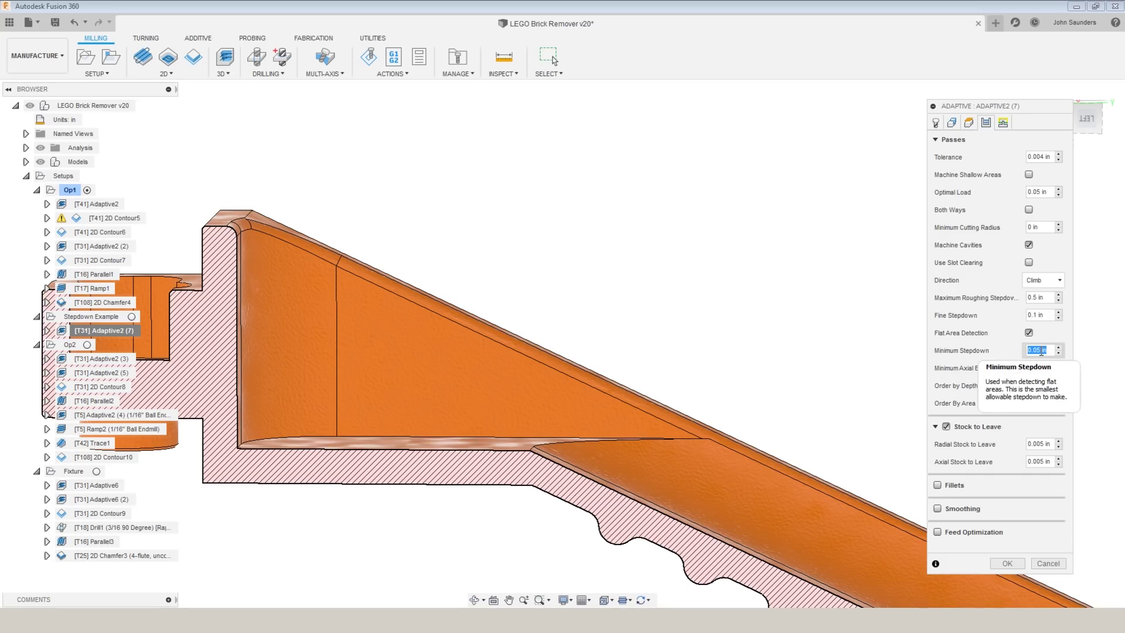
left_click(952, 123)
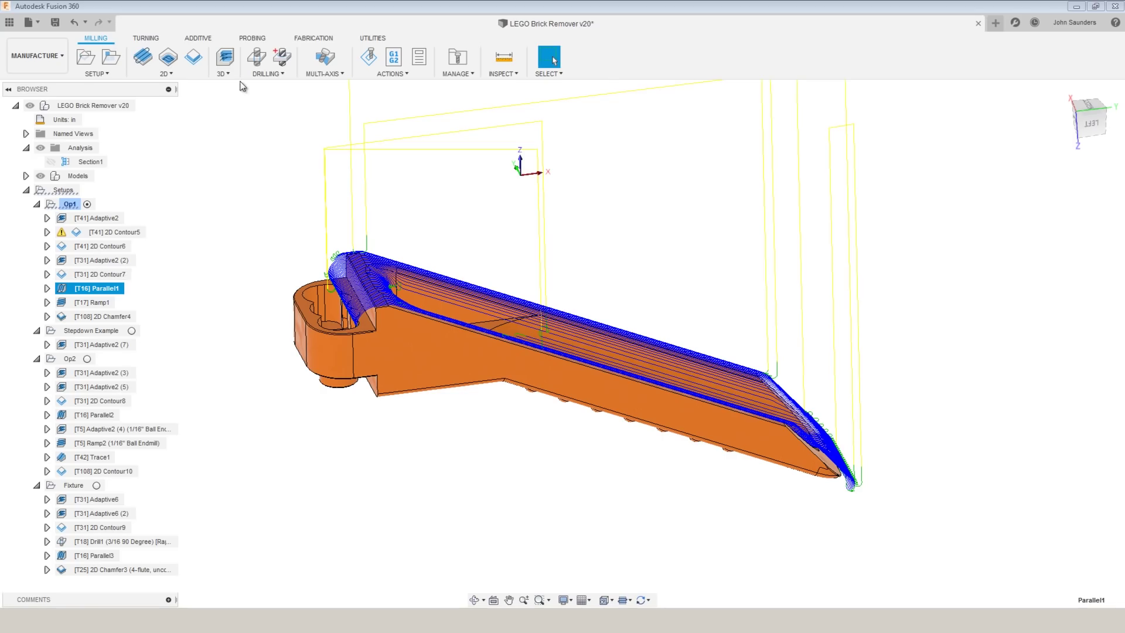
Step: Open the 3D toolpath strategies dropdown
left_click(223, 74)
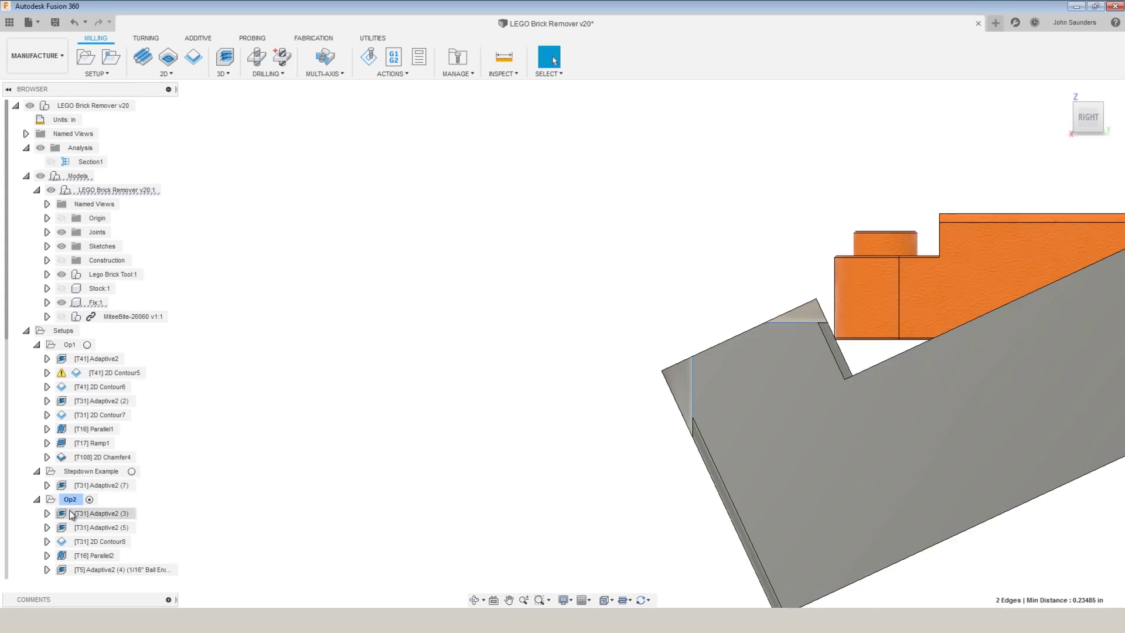
Step: Select the Op2 setup to show its stock and orbit to an angled view of the fixtured part
left_click(69, 500)
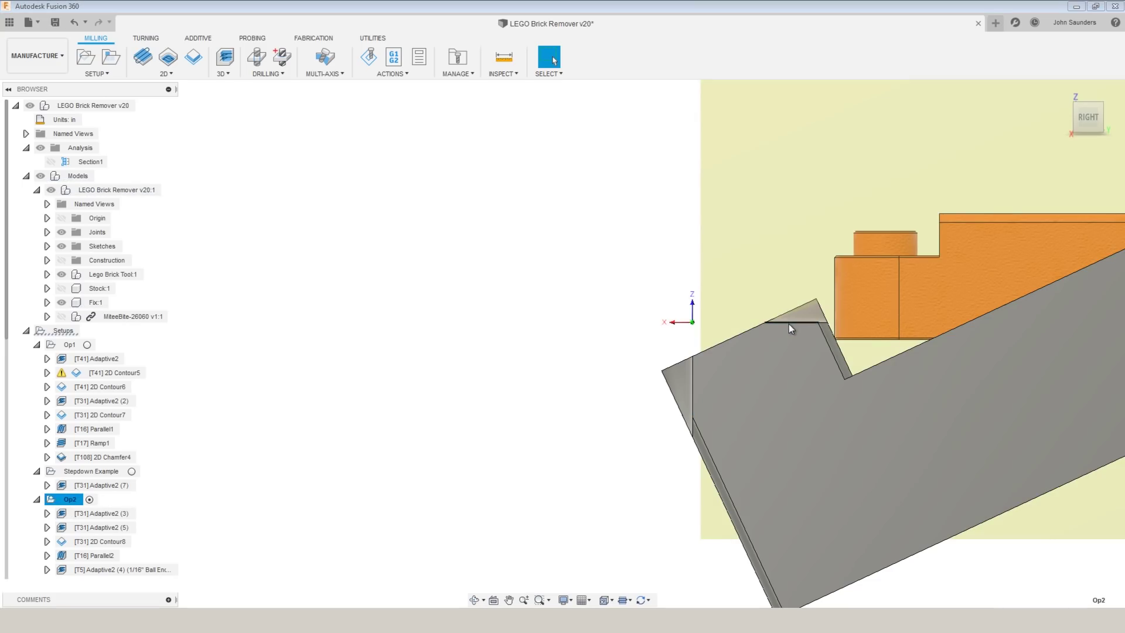
middle_click_drag(567, 296, 529, 269, "shift")
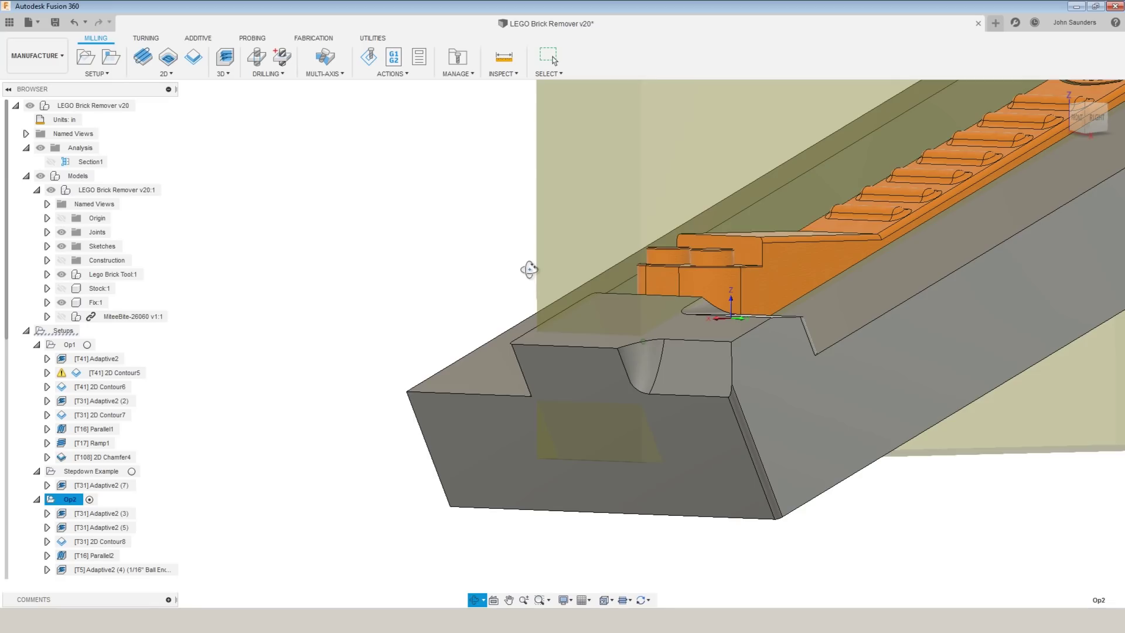